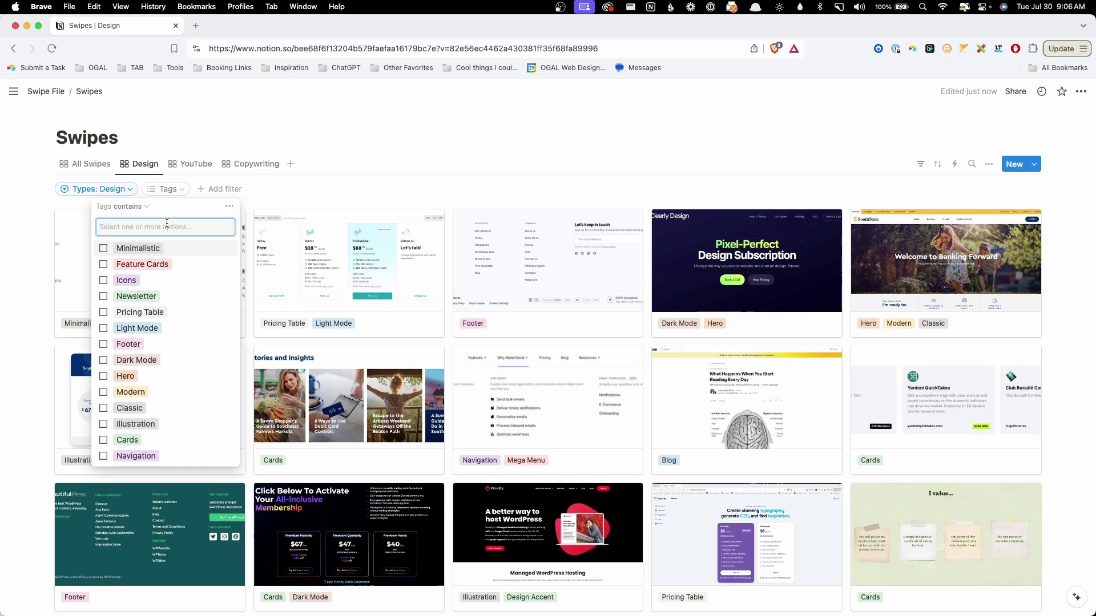
# Filter the Design gallery by the Hero tag, replacing the Cards value tried first
pyautogui.write('card')
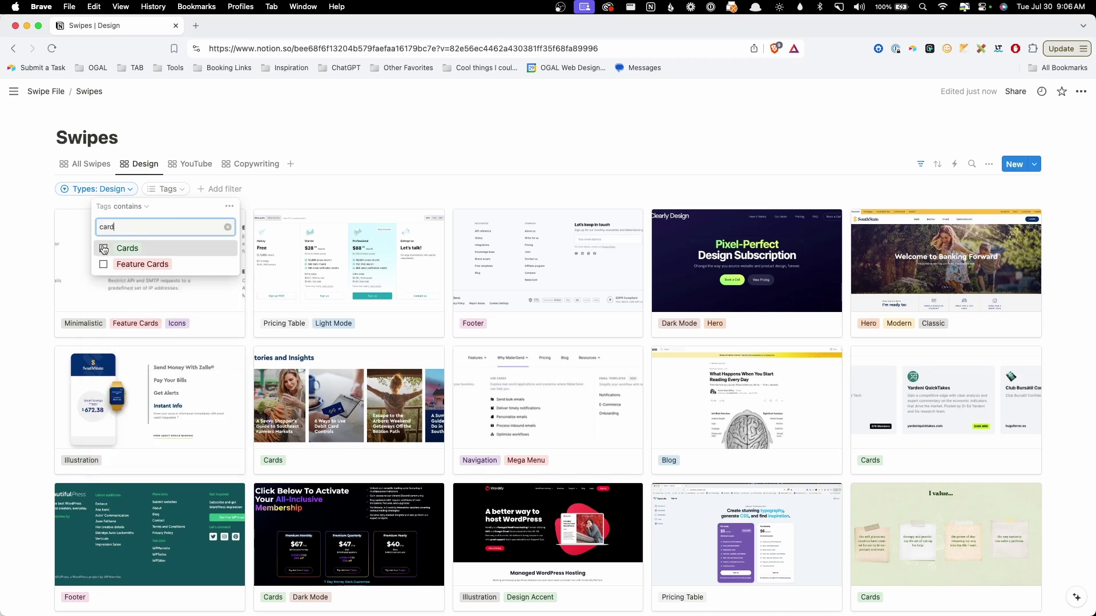
pyautogui.press('Return')
pyautogui.click(422, 142)
pyautogui.click(207, 189)
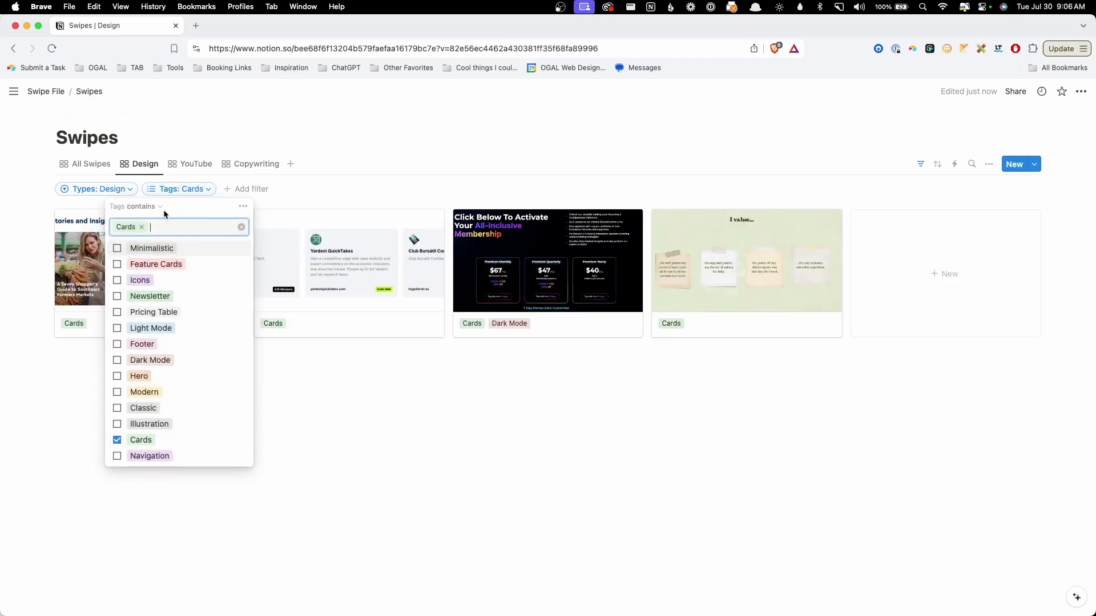
pyautogui.click(143, 228)
pyautogui.write('her')
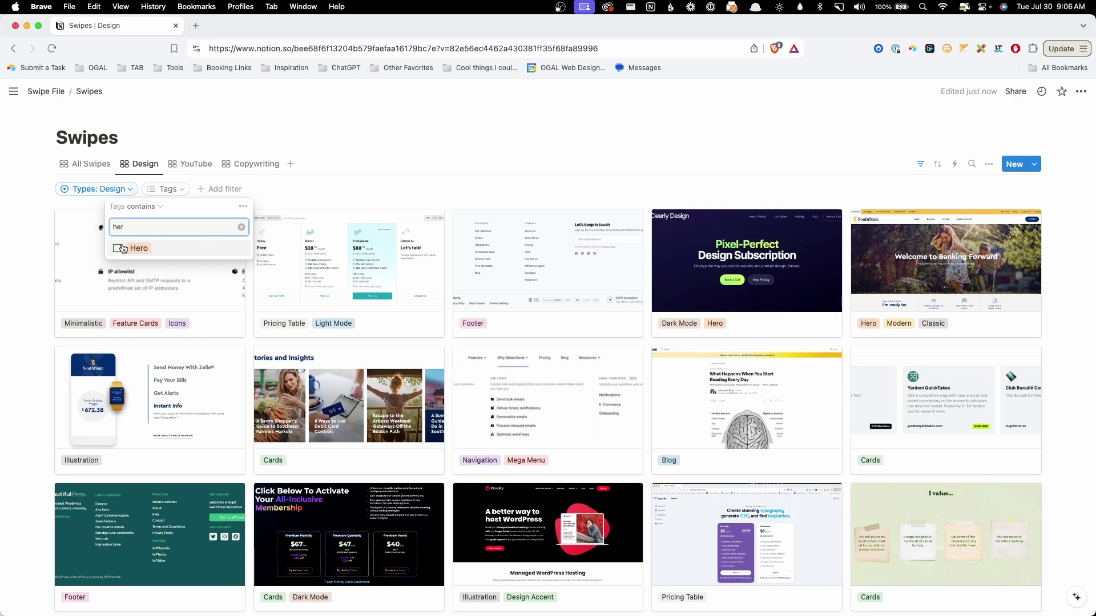
pyautogui.press('Return')
pyautogui.click(296, 190)
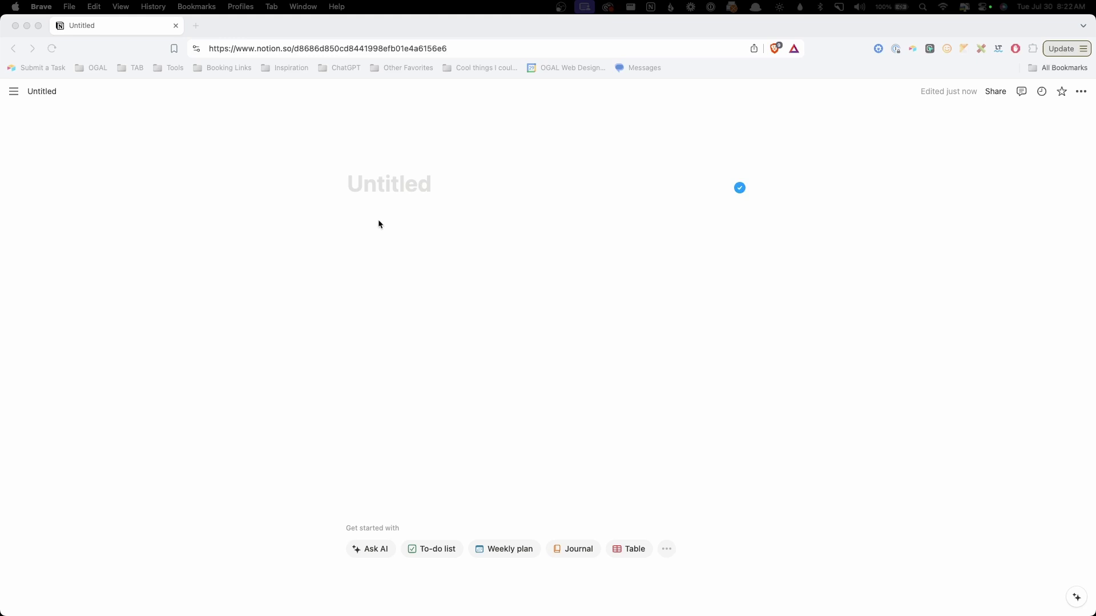
# Title the new page 'Swipe File' and insert an inline database below the title
pyautogui.click(392, 188)
pyautogui.write('Swipe File')
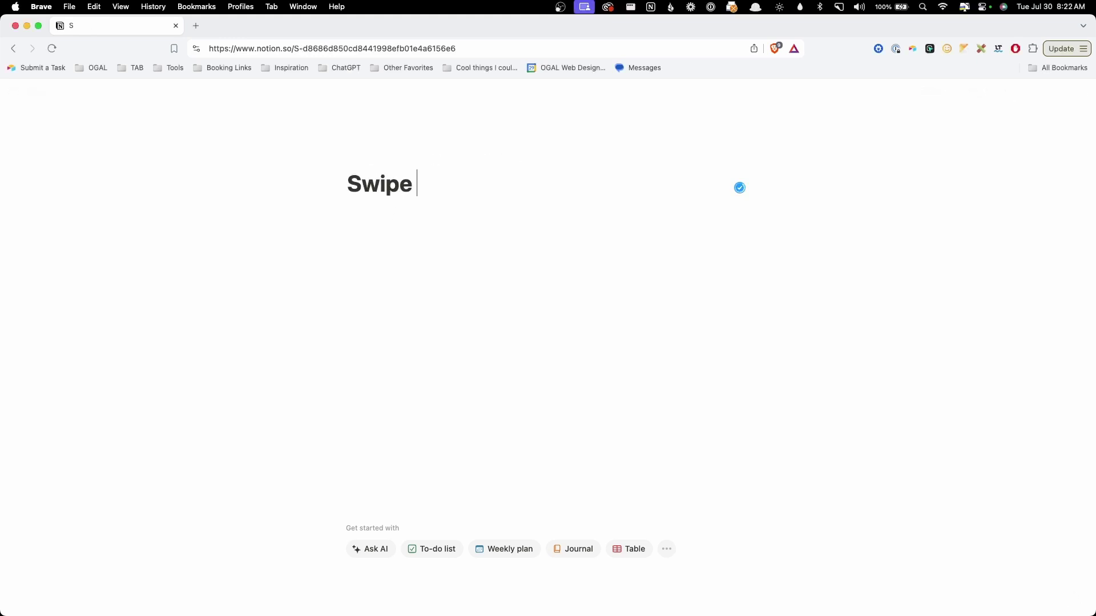
pyautogui.press('Return')
pyautogui.write('/')
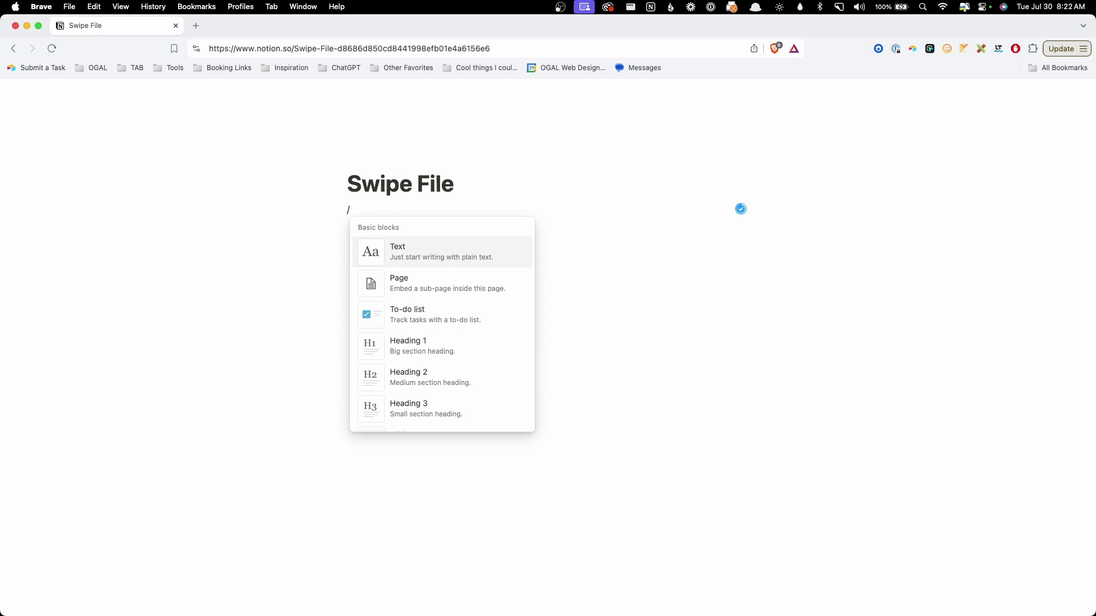
pyautogui.write('inlin')
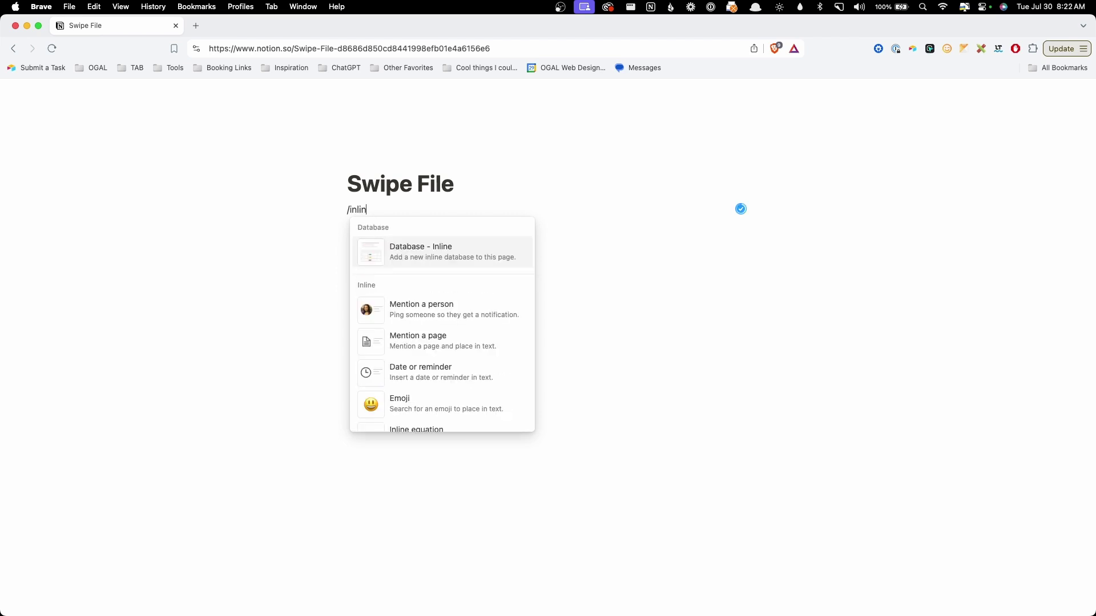
pyautogui.write('e data')
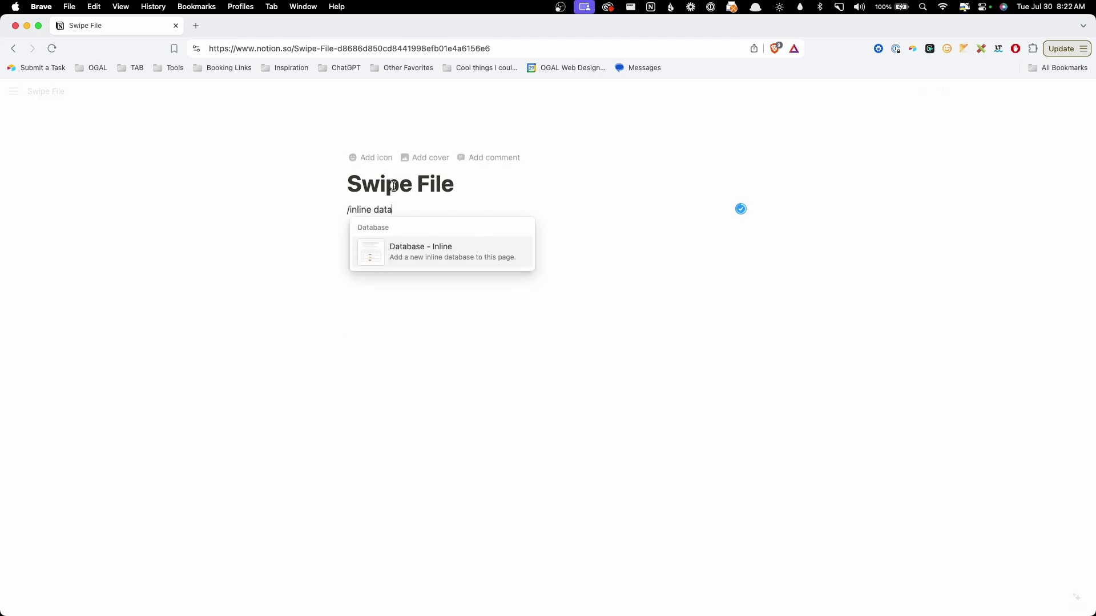
pyautogui.click(419, 258)
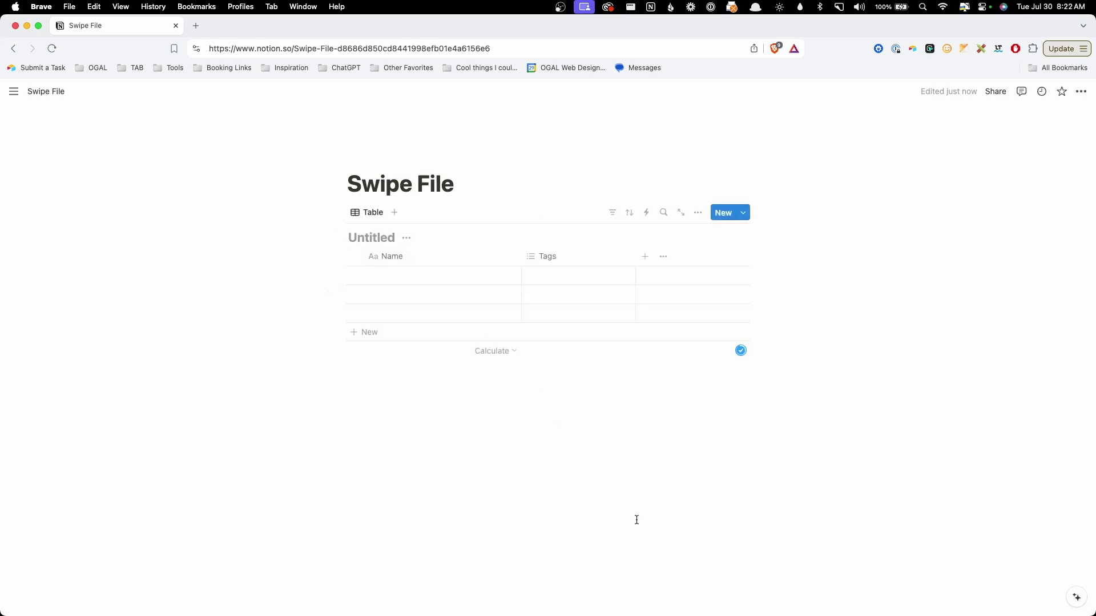
# Open the inline database as a full page and name it 'Swipe File'
pyautogui.click(485, 152)
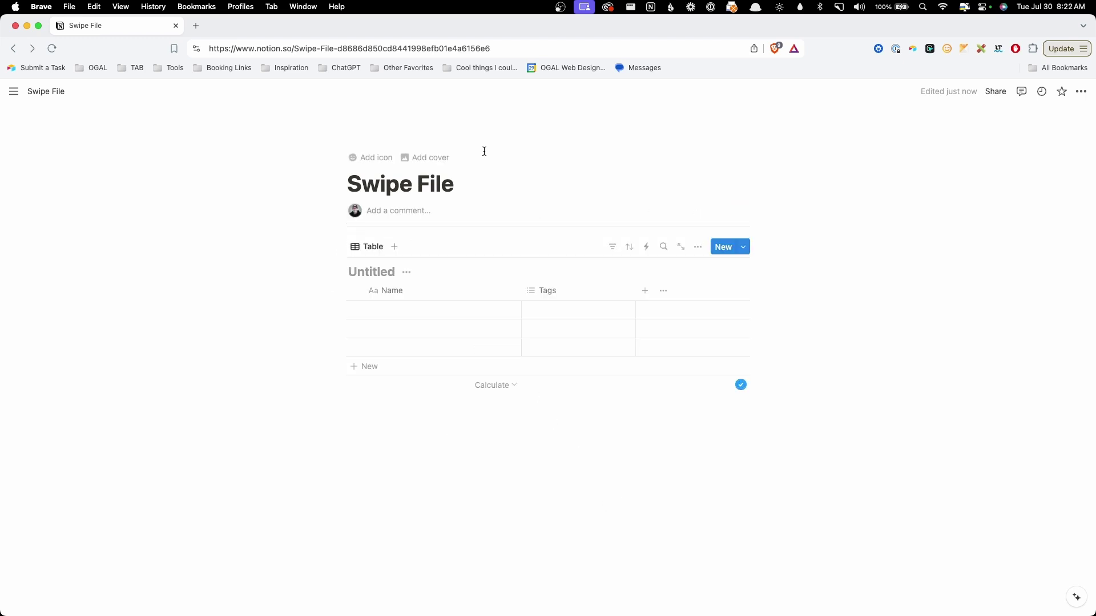
pyautogui.click(682, 246)
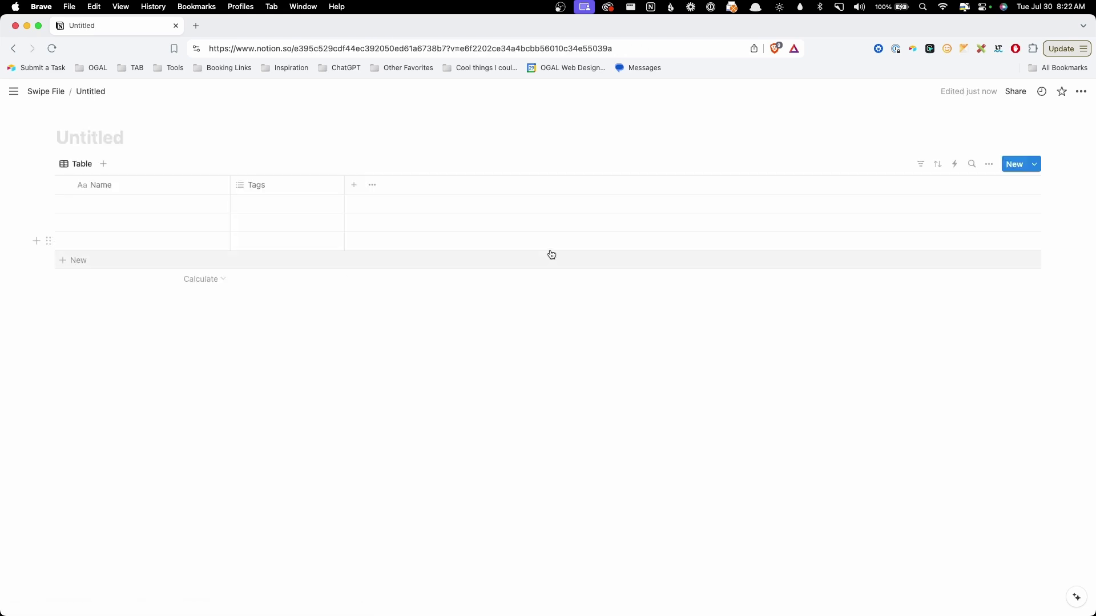
pyautogui.click(118, 147)
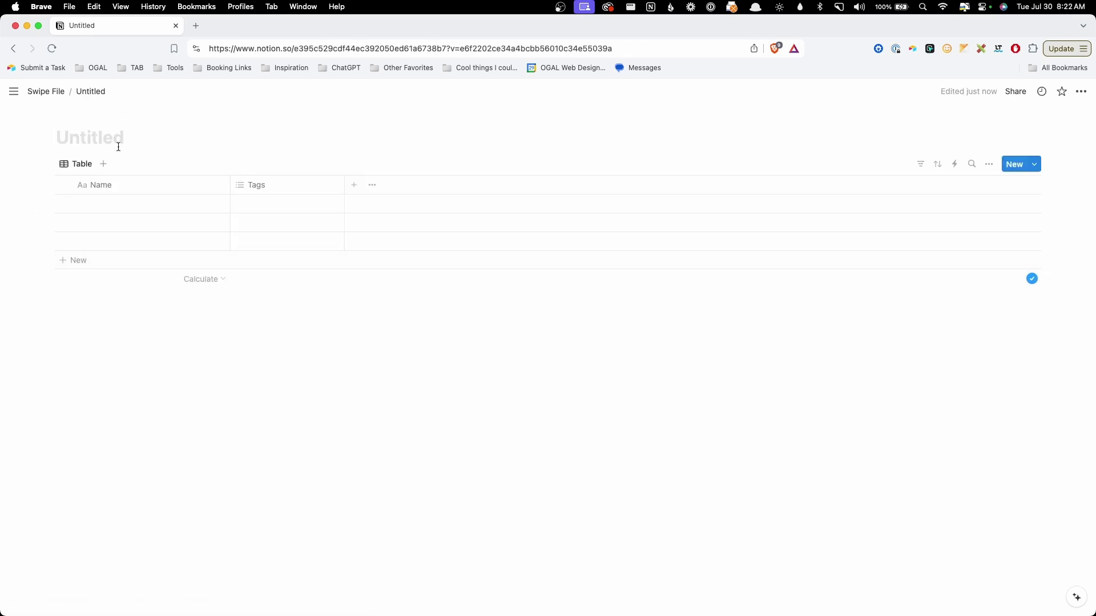
pyautogui.write('Swipe ')
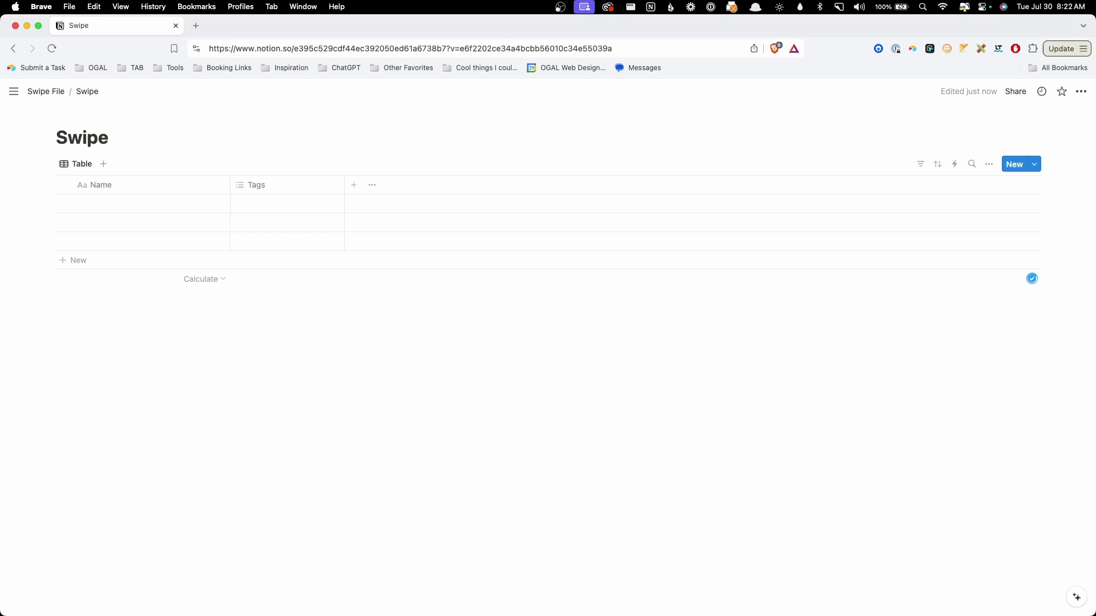
pyautogui.write('File')
# Add a URL property to the Swipe File database
pyautogui.click(354, 185)
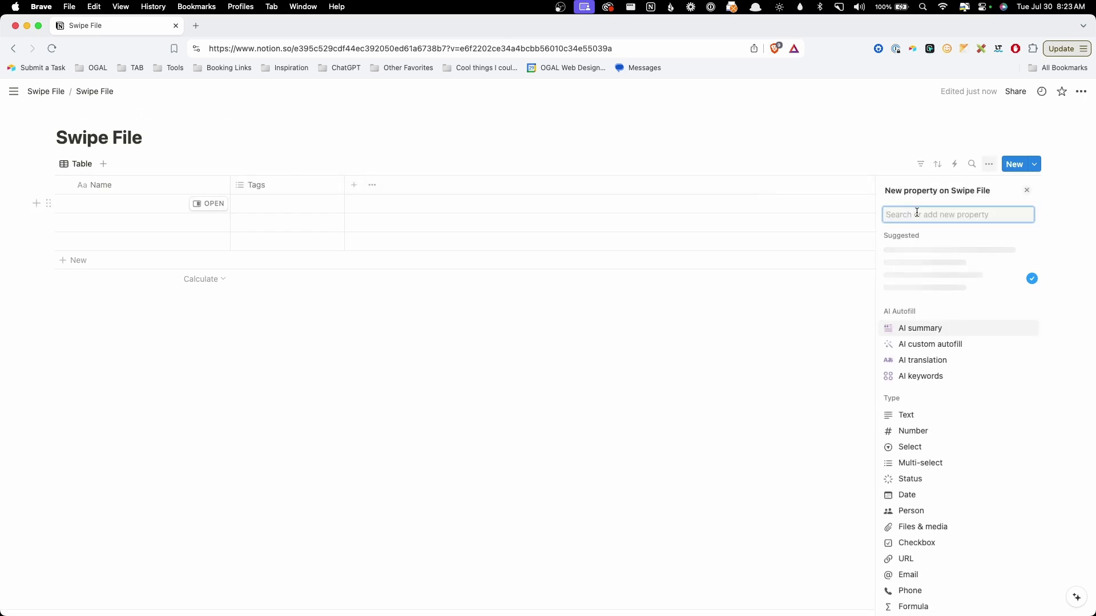
pyautogui.write('URL')
pyautogui.click(925, 255)
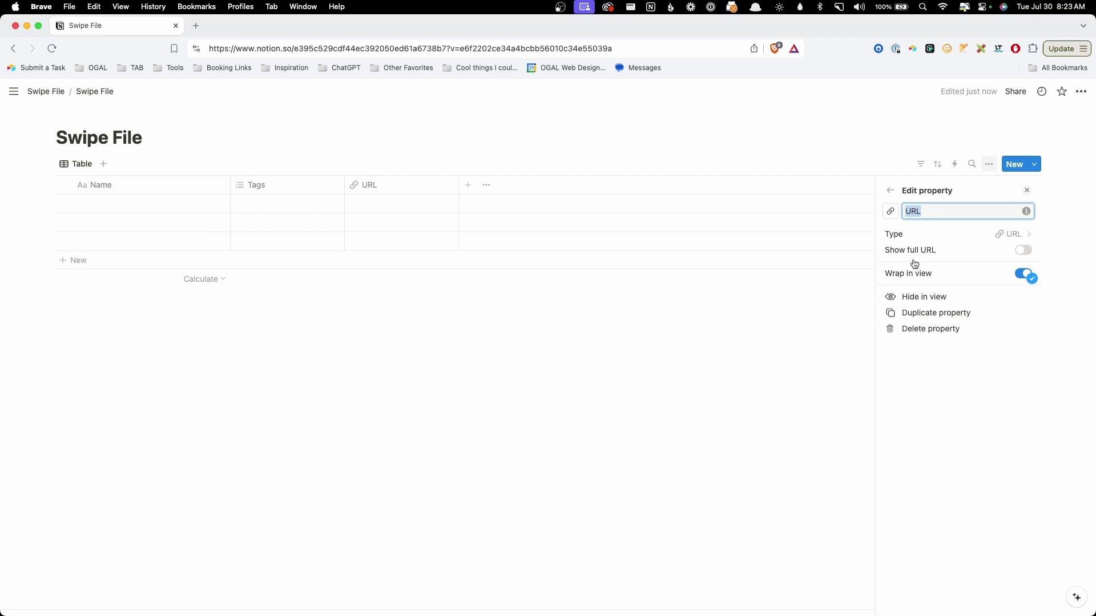
pyautogui.click(674, 372)
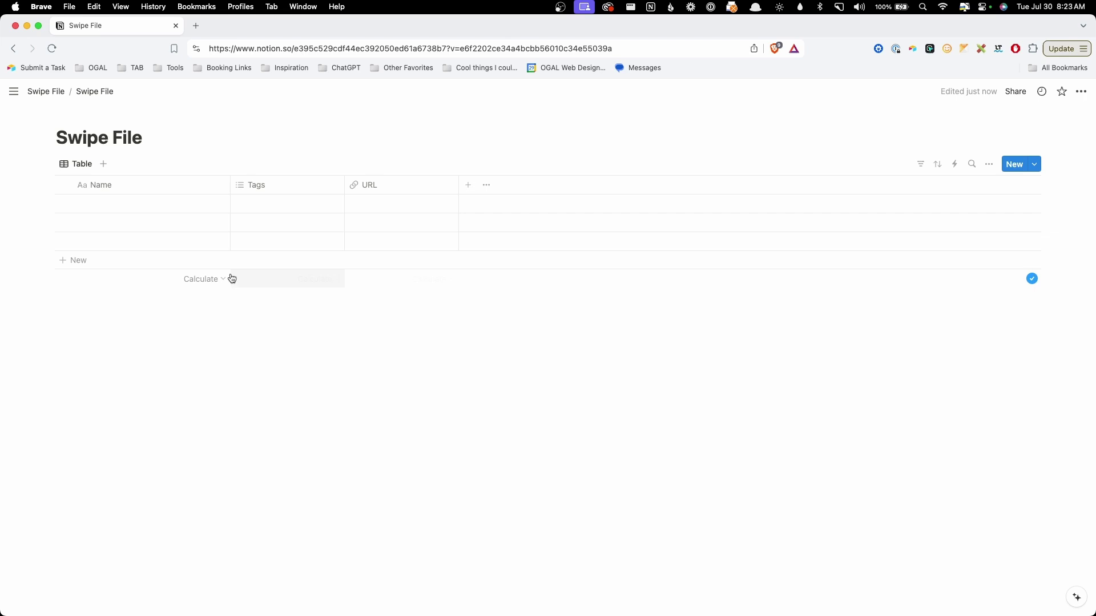
# Switch the view to the Gallery layout and delete the three empty placeholder cards
pyautogui.click(70, 167)
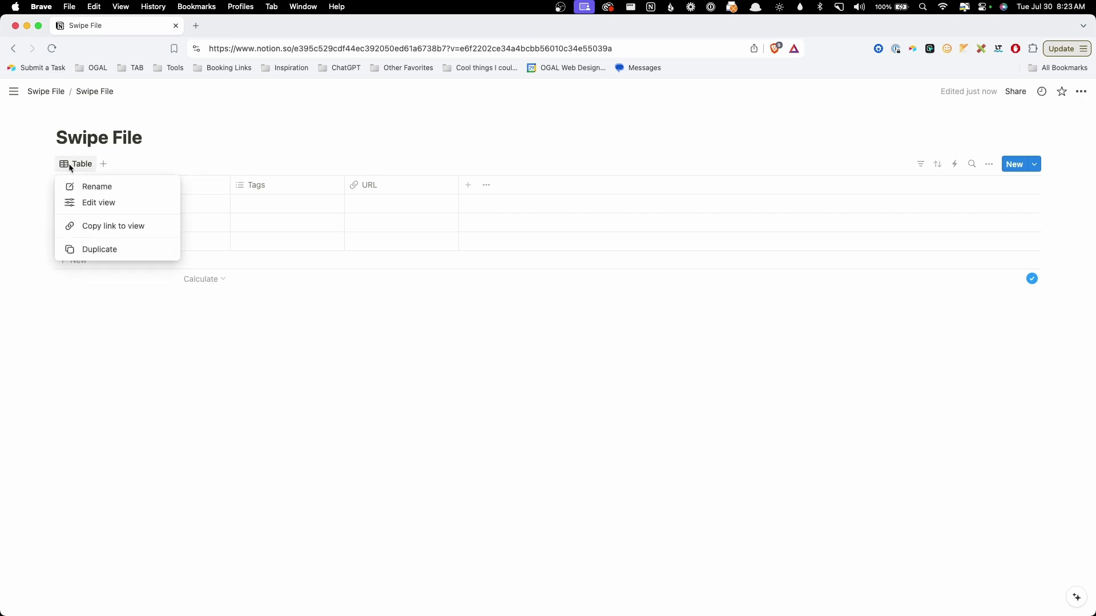
pyautogui.click(91, 212)
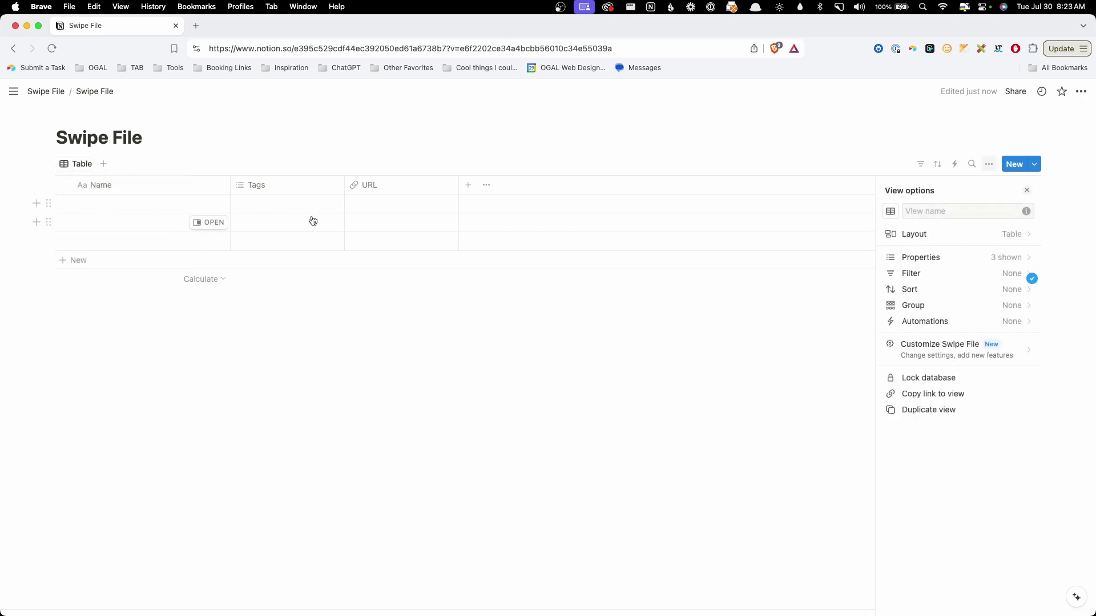
pyautogui.click(912, 234)
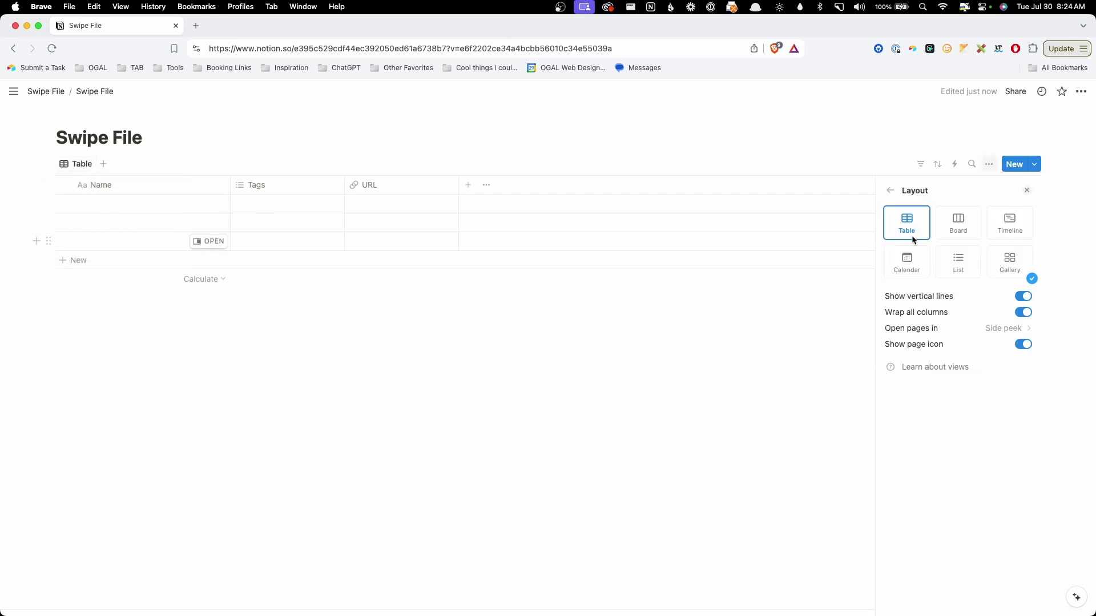
pyautogui.click(1008, 266)
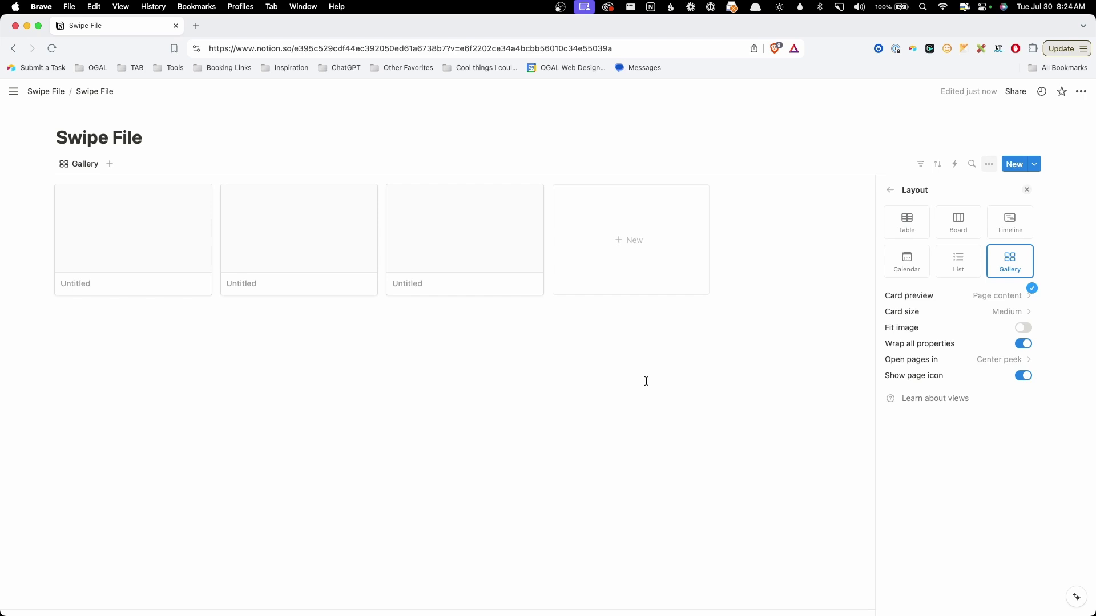
pyautogui.moveTo(500, 363); pyautogui.dragTo(140, 247)
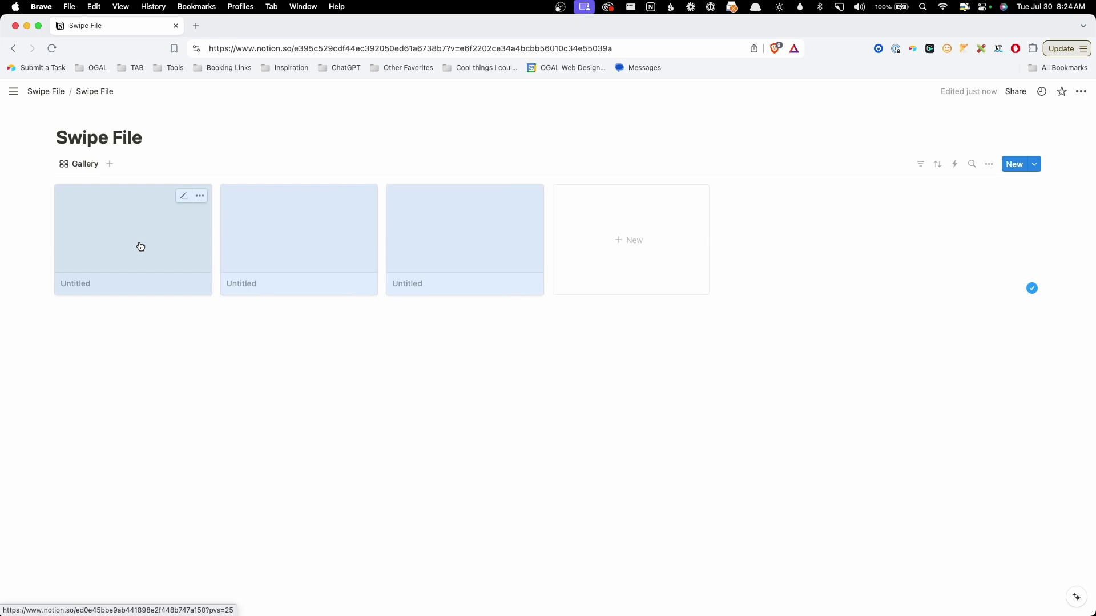
pyautogui.press('BackSpace')
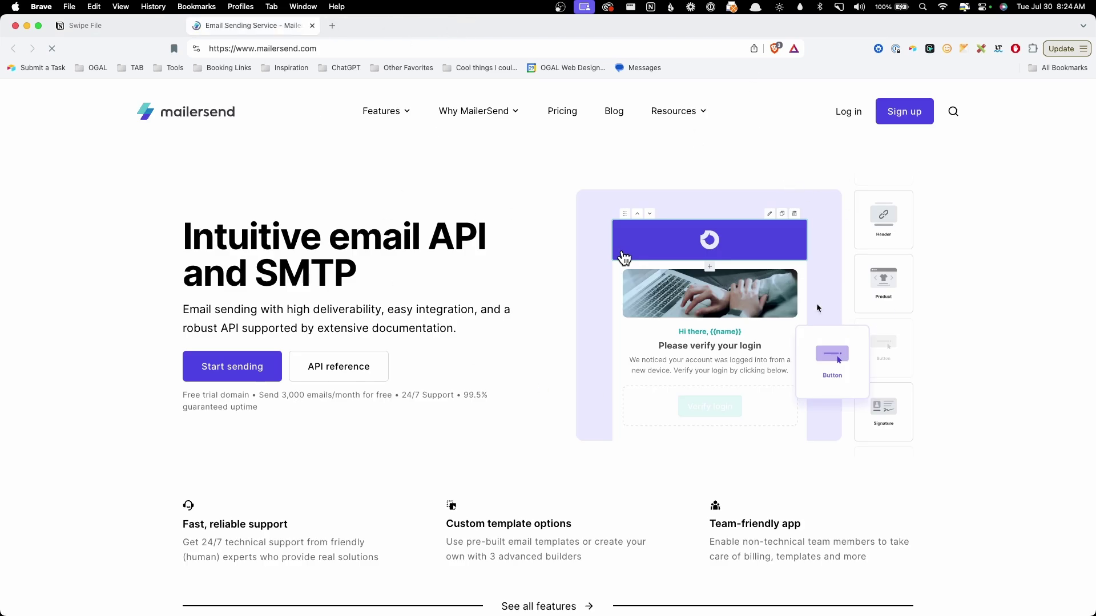
# Capture an area screenshot of the MailerSend homepage header with CleanShot, then return to Swipe File
pyautogui.click(839, 6)
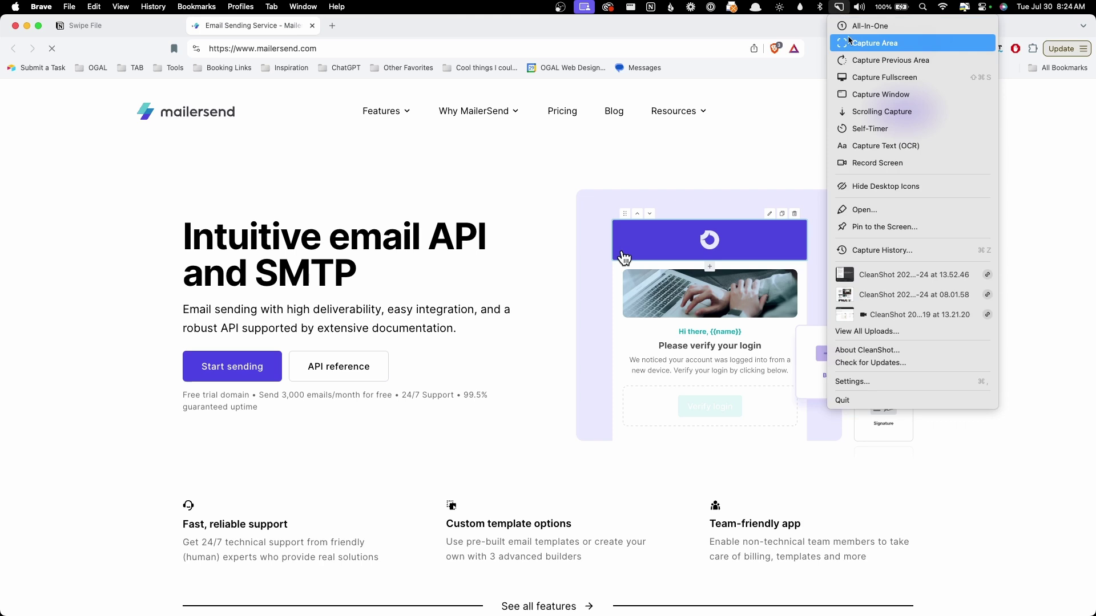
pyautogui.click(848, 42)
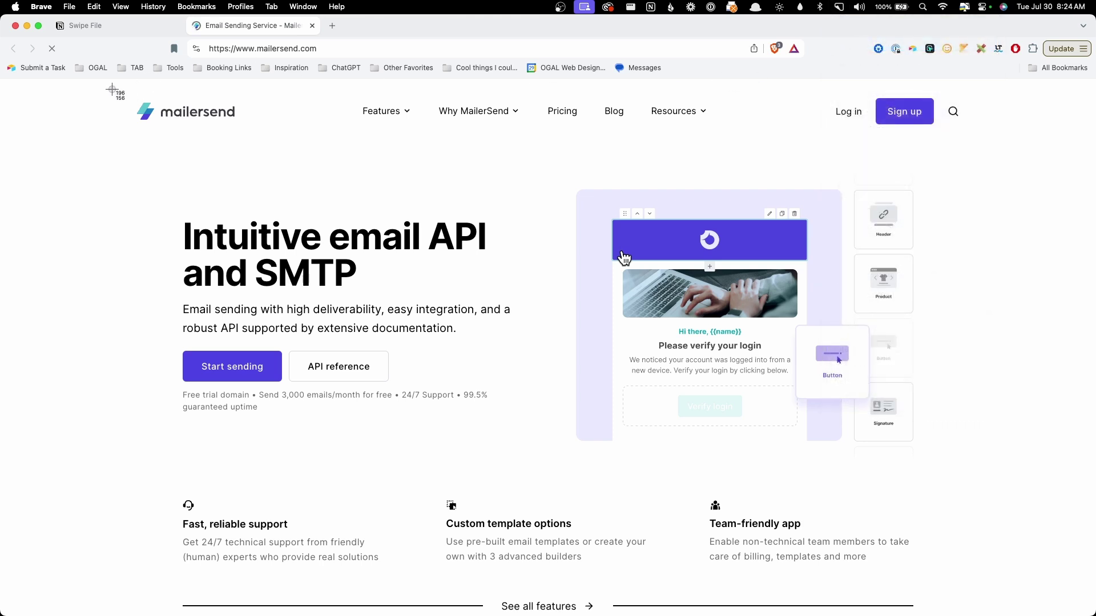
pyautogui.moveTo(110, 84); pyautogui.dragTo(1001, 490)
pyautogui.click(122, 25)
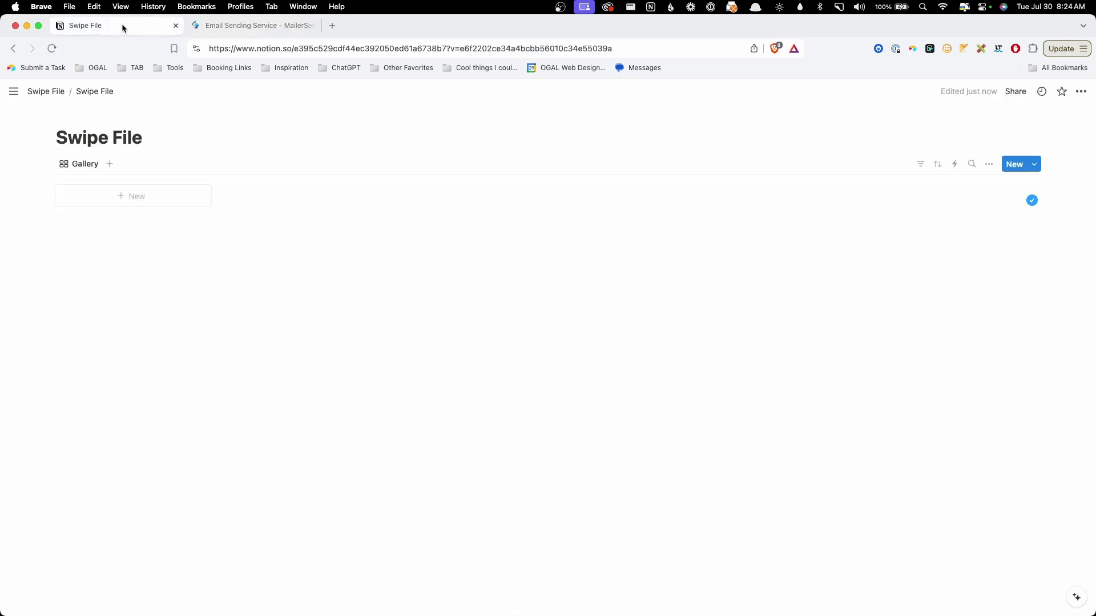
# Add a new gallery entry and paste the MailerSend screenshot into its body
pyautogui.click(146, 203)
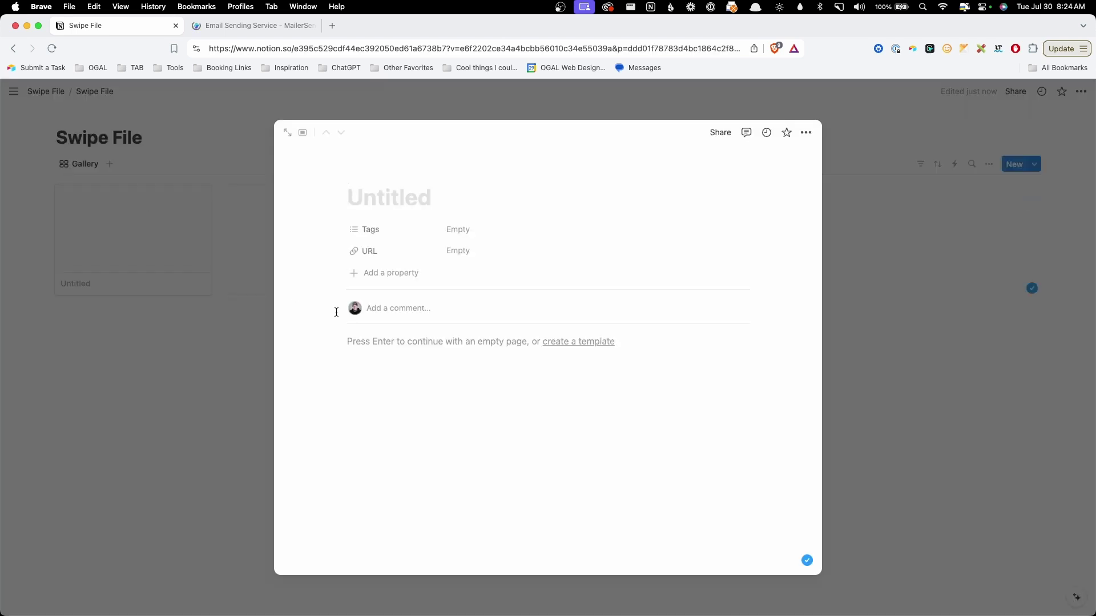
pyautogui.press('super+v')
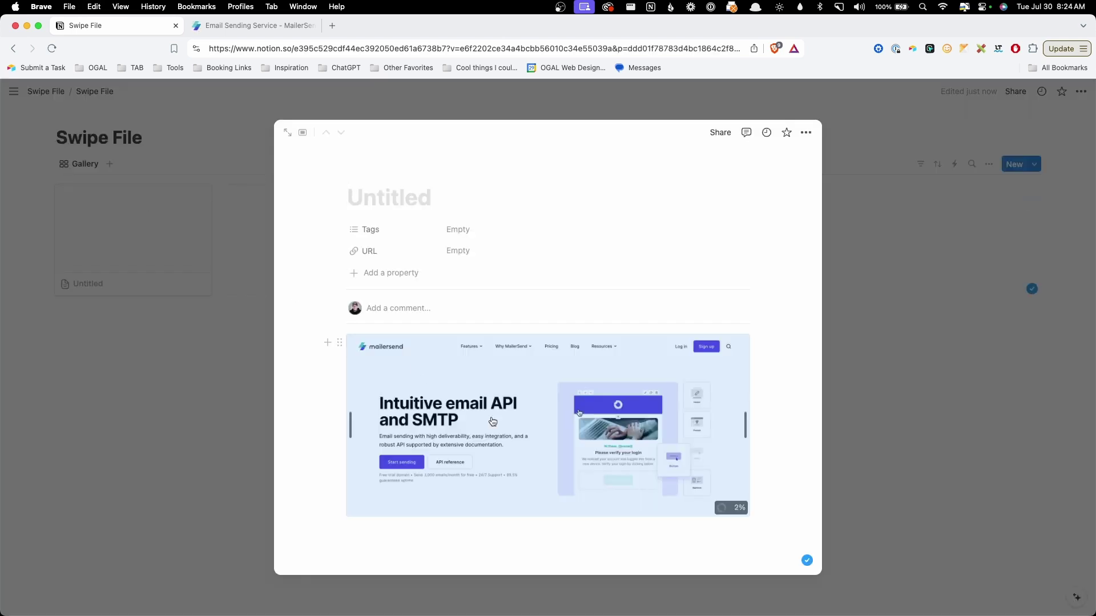
pyautogui.click(518, 553)
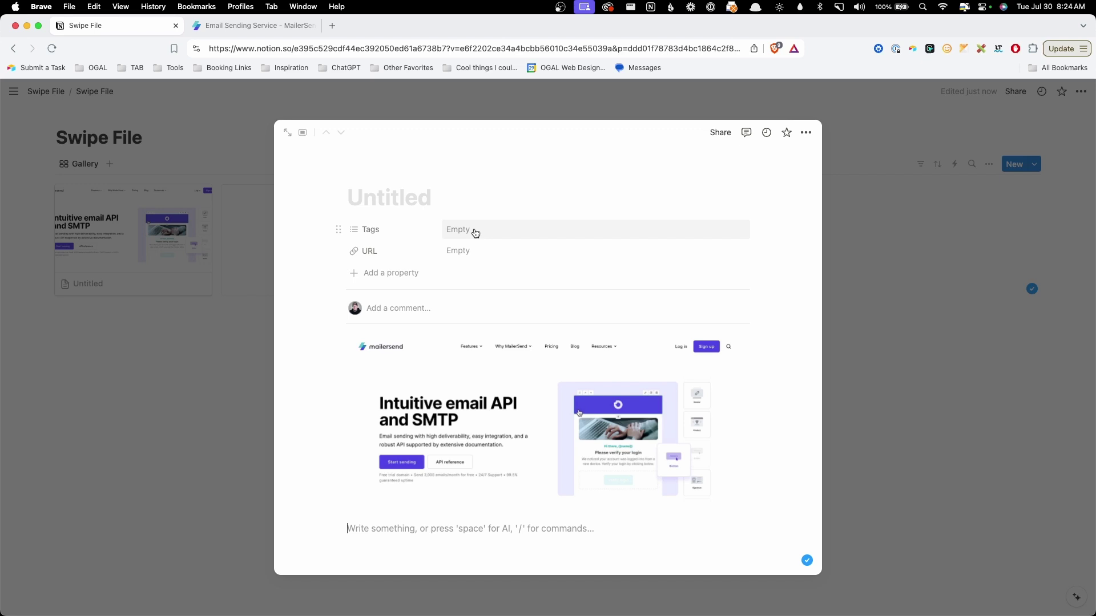
# Create and apply the Hero and Light Mode tags on the MailerSend card
pyautogui.click(475, 231)
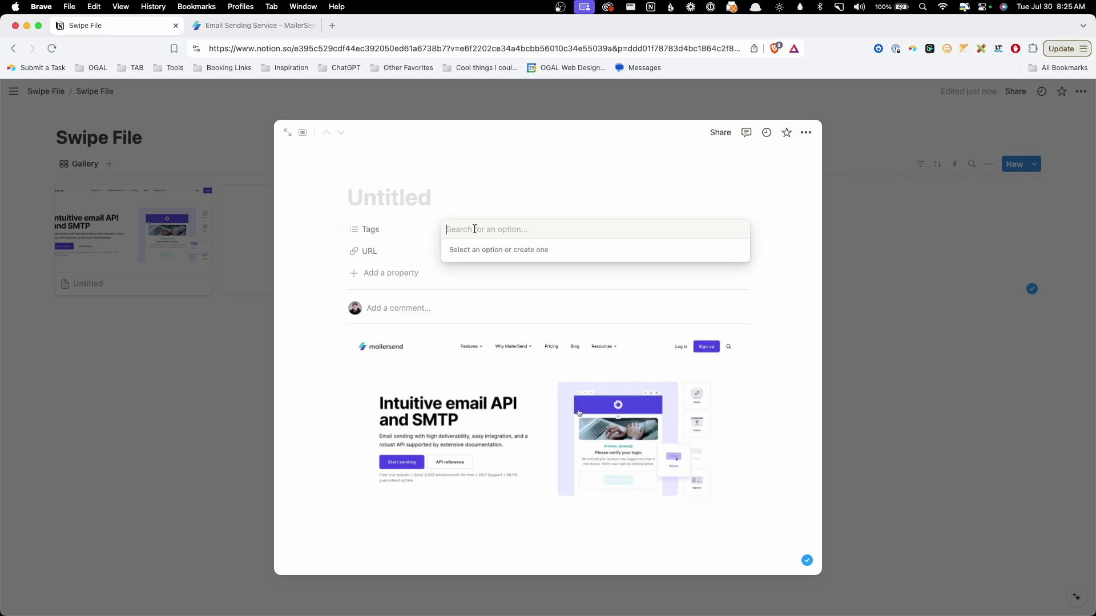
pyautogui.write('Hero')
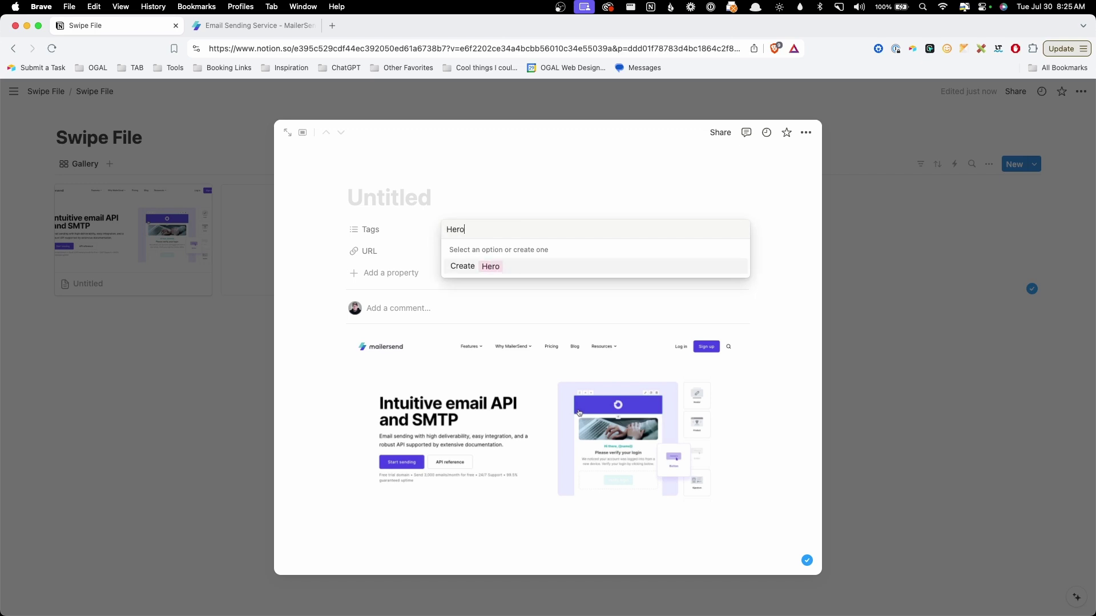
pyautogui.press('Return')
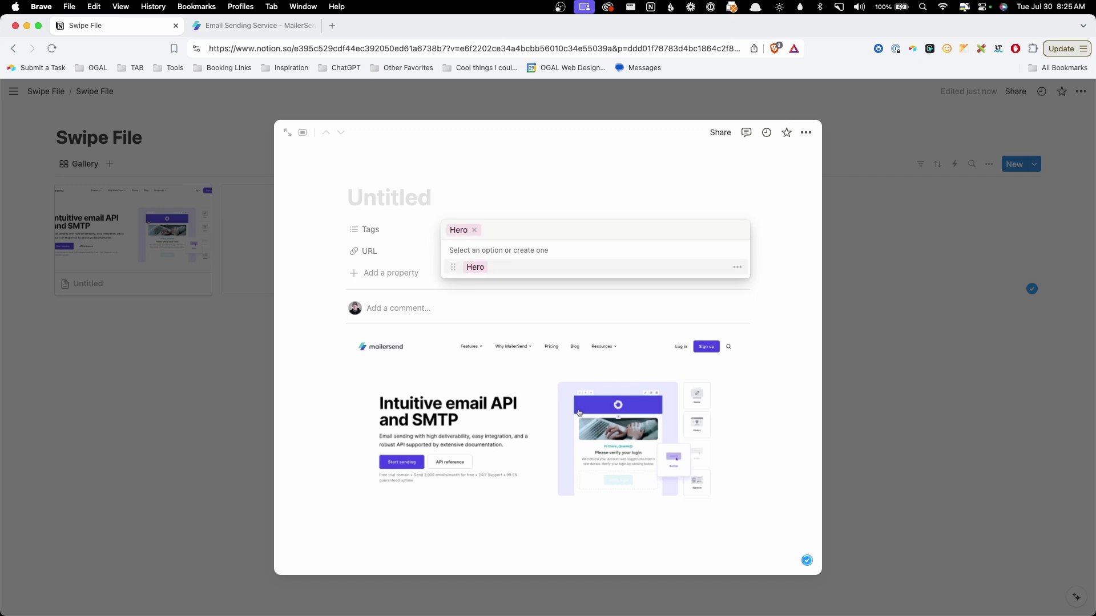
pyautogui.write('Light Mode')
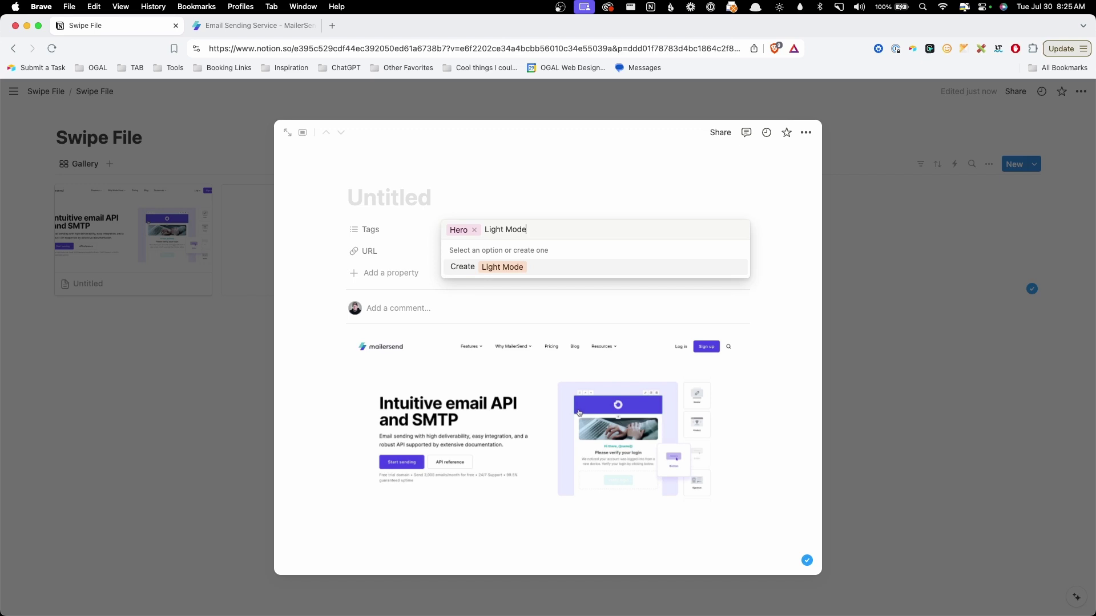
pyautogui.press('Return')
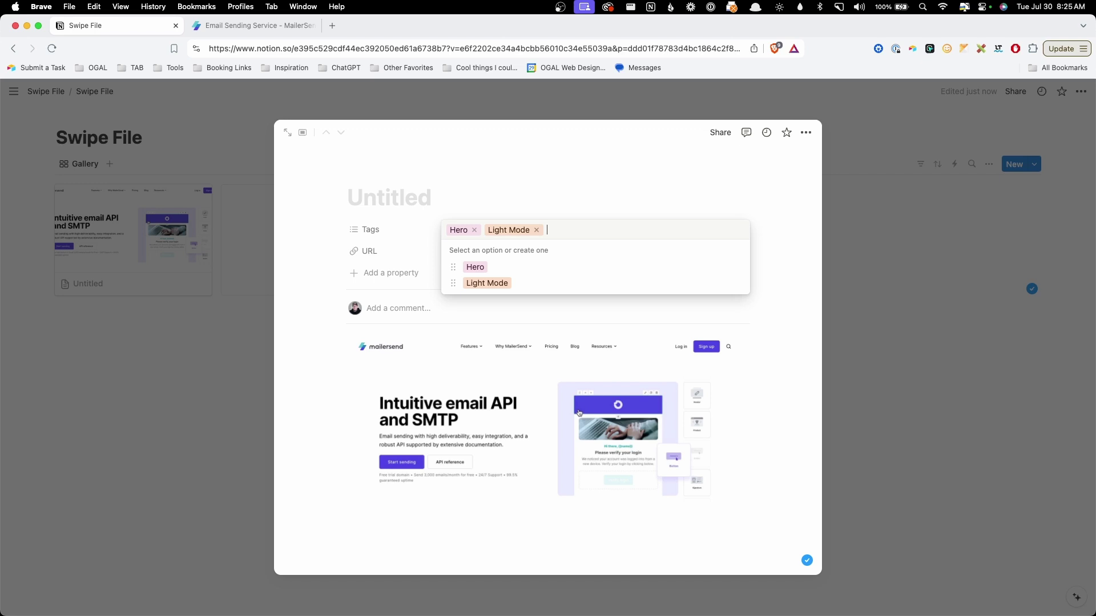
pyautogui.write('Lig')
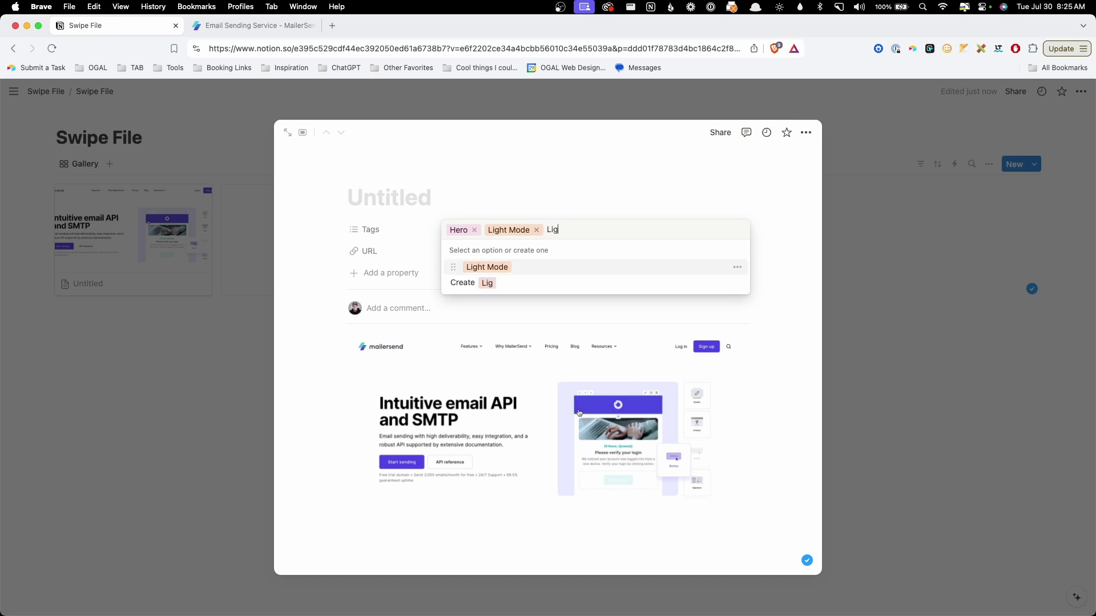
pyautogui.write('h')
pyautogui.press('BackSpace')
pyautogui.press('BackSpace')
pyautogui.press('BackSpace')
pyautogui.press('BackSpace')
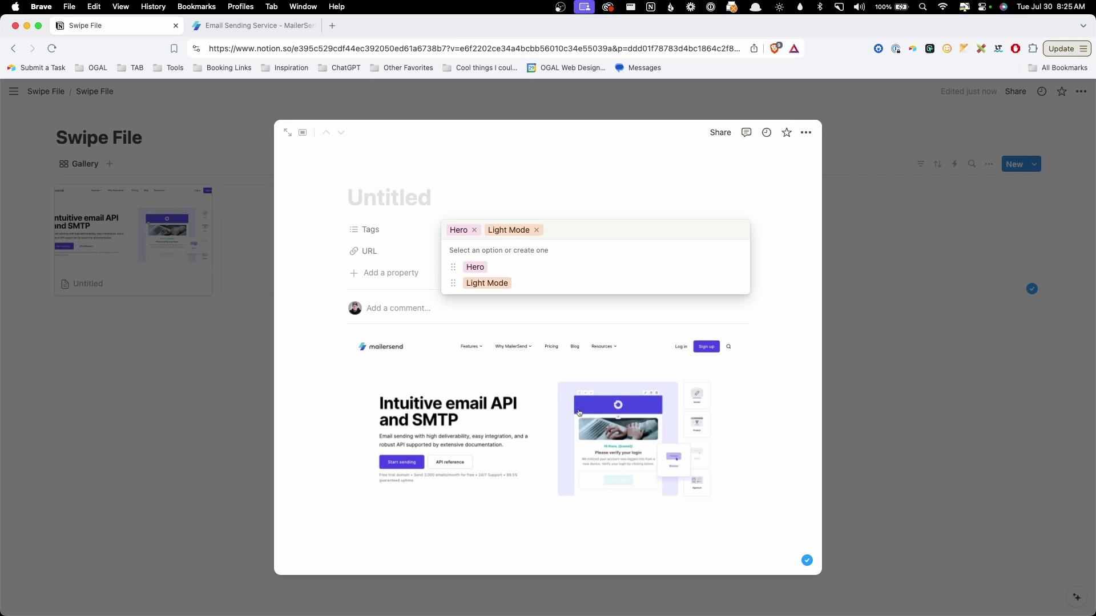
# Copy the MailerSend address and paste it into the card's URL property as mailersend.com/
pyautogui.click(337, 374)
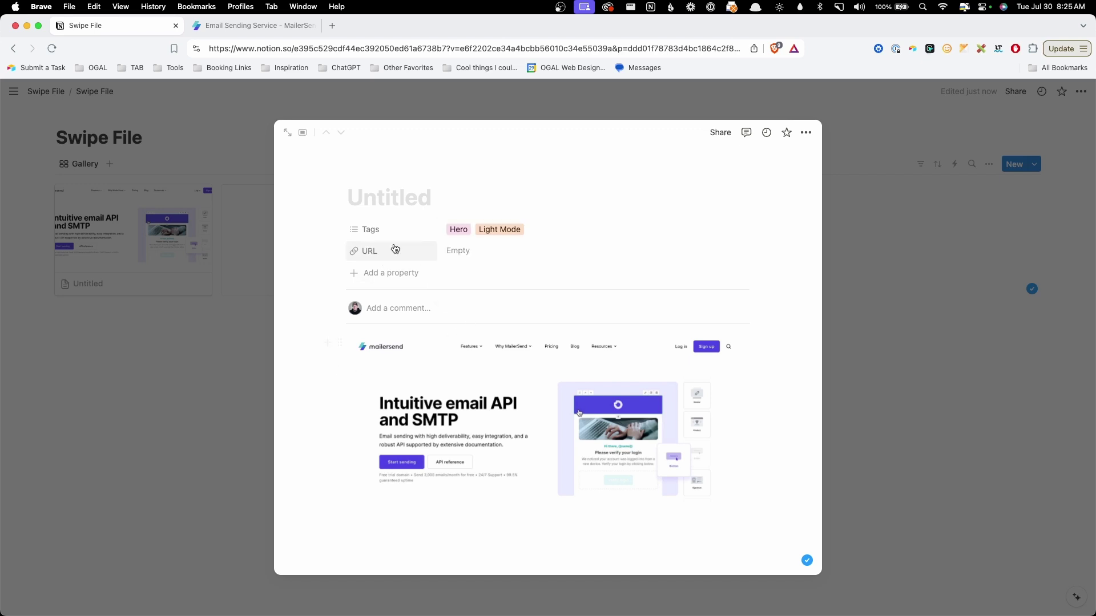
pyautogui.click(258, 25)
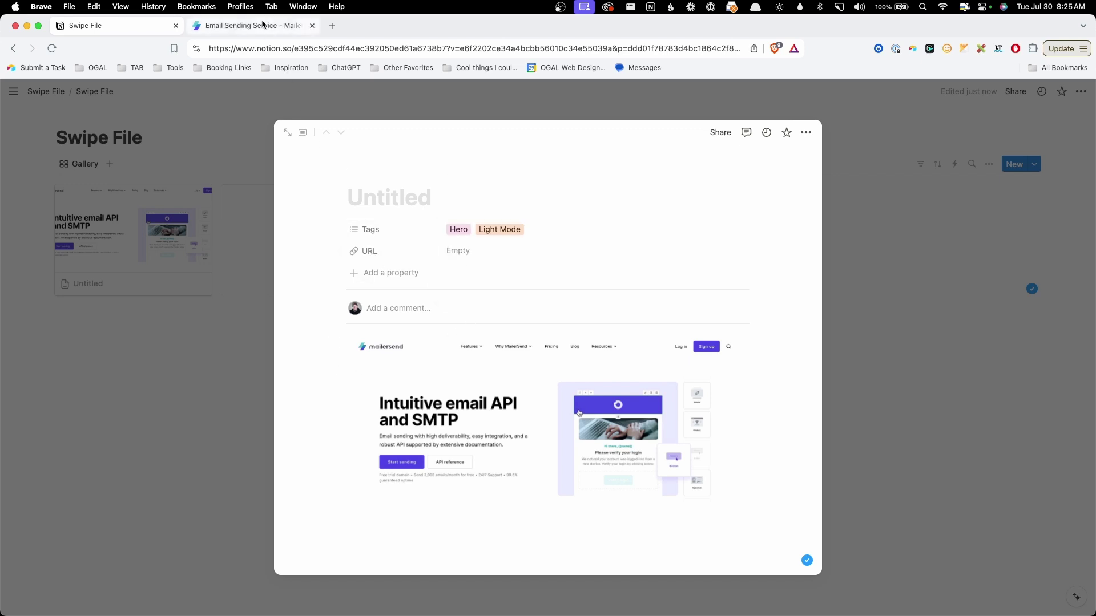
pyautogui.click(258, 48)
pyautogui.press('super+c')
pyautogui.click(86, 25)
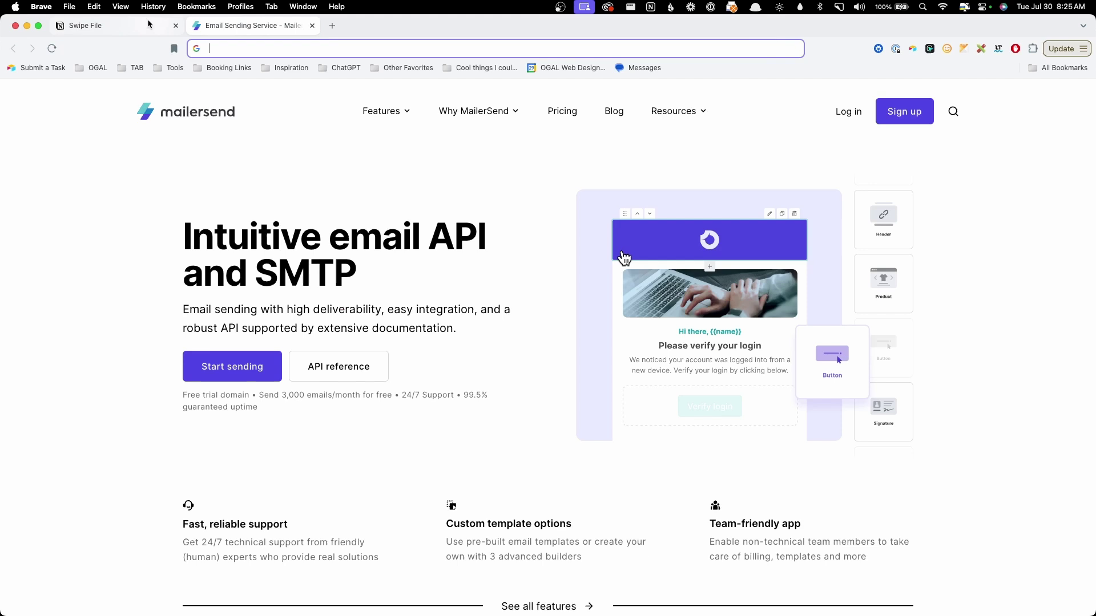
pyautogui.click(456, 251)
pyautogui.press('super+v')
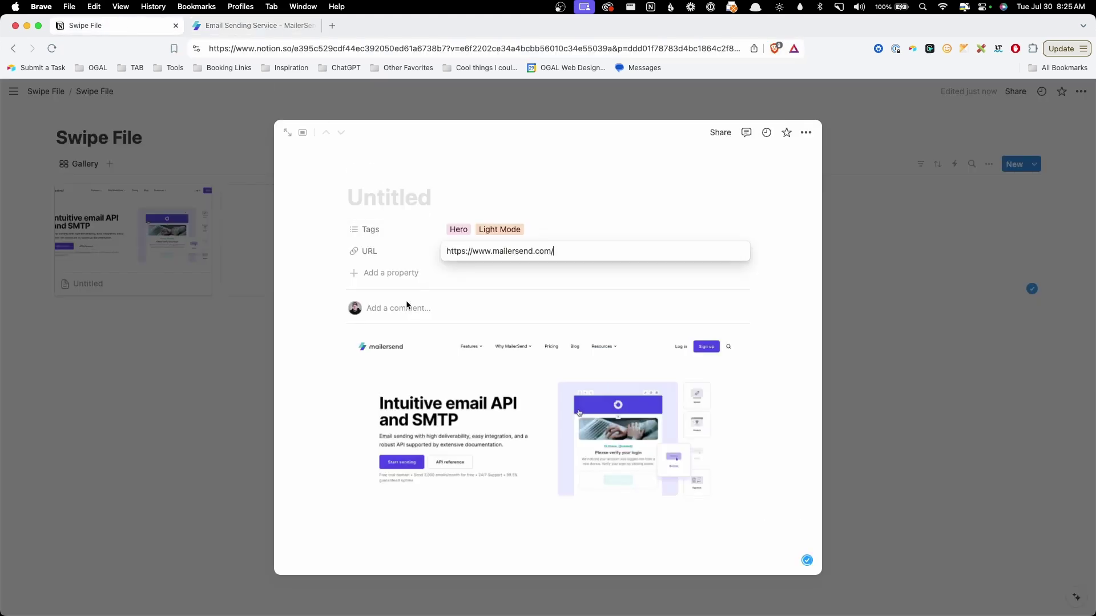
pyautogui.click(327, 254)
# Title the card 'MailerSend Hero' and close it back to the gallery
pyautogui.click(369, 190)
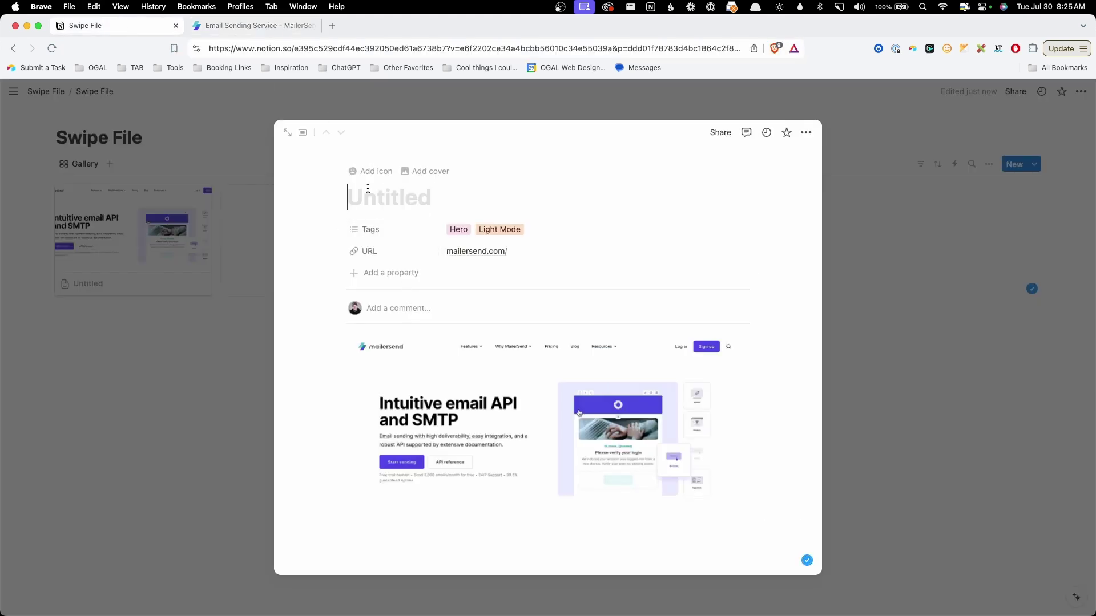
pyautogui.write('M')
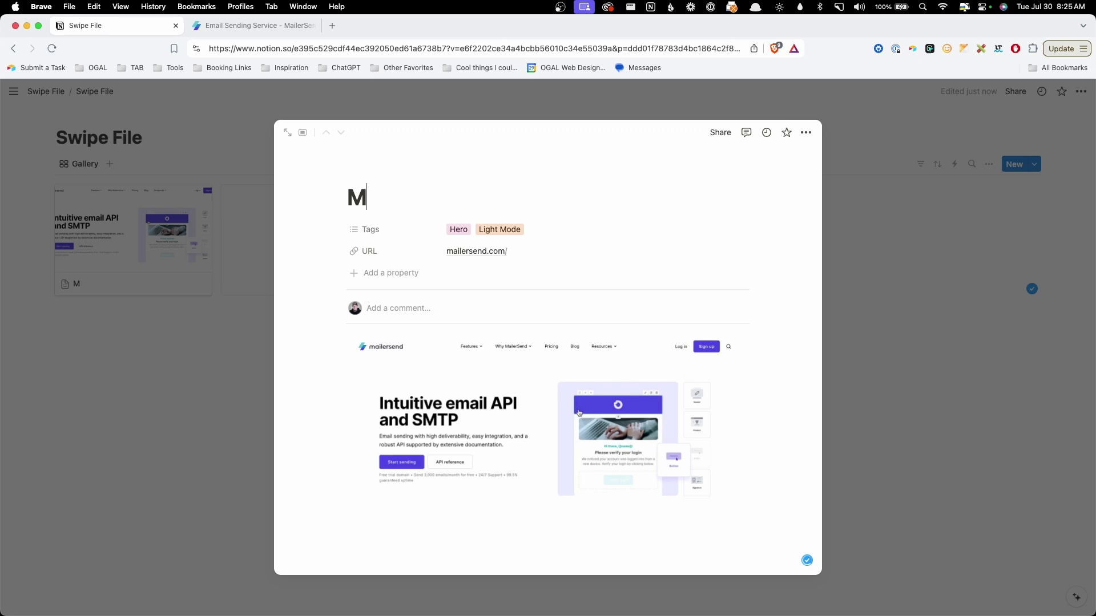
pyautogui.write('ailerSend Hero')
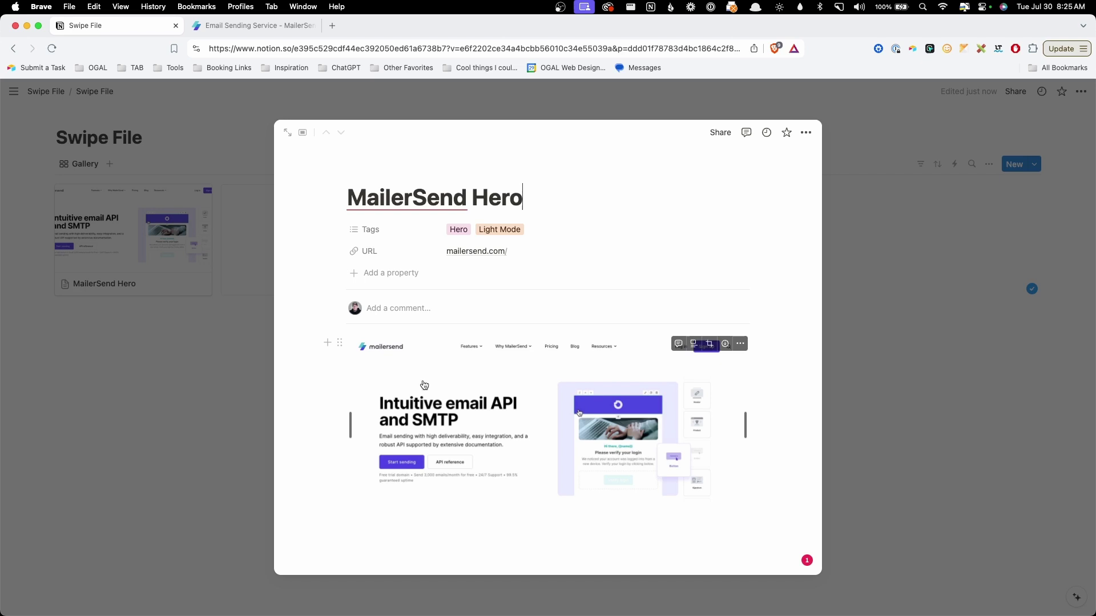
pyautogui.click(219, 379)
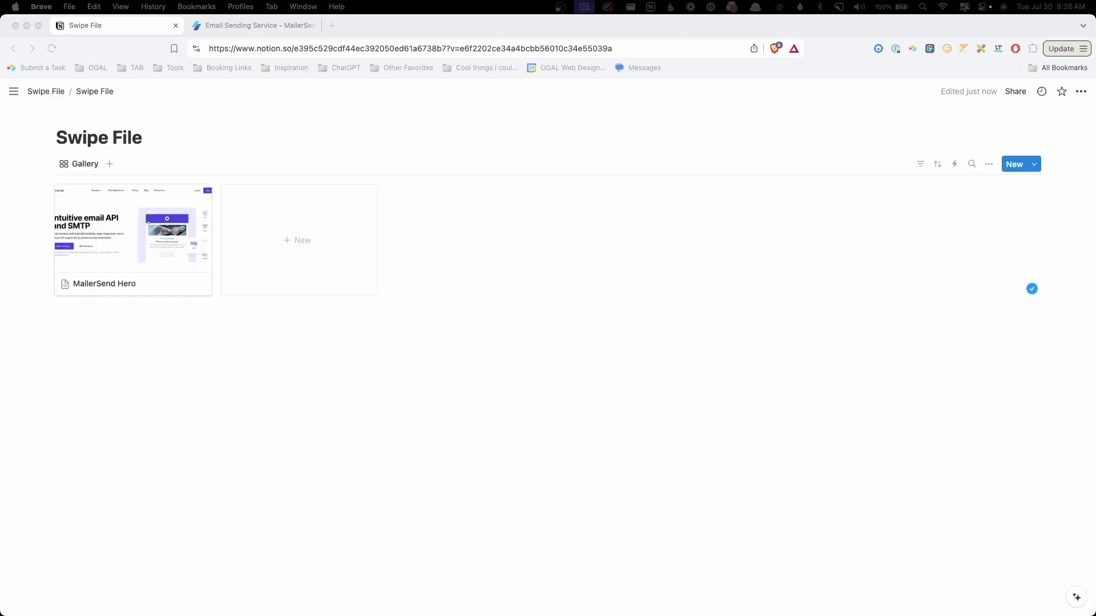
pyautogui.scroll(-5, 485, 260)
pyautogui.scroll(-7, 486, 259)
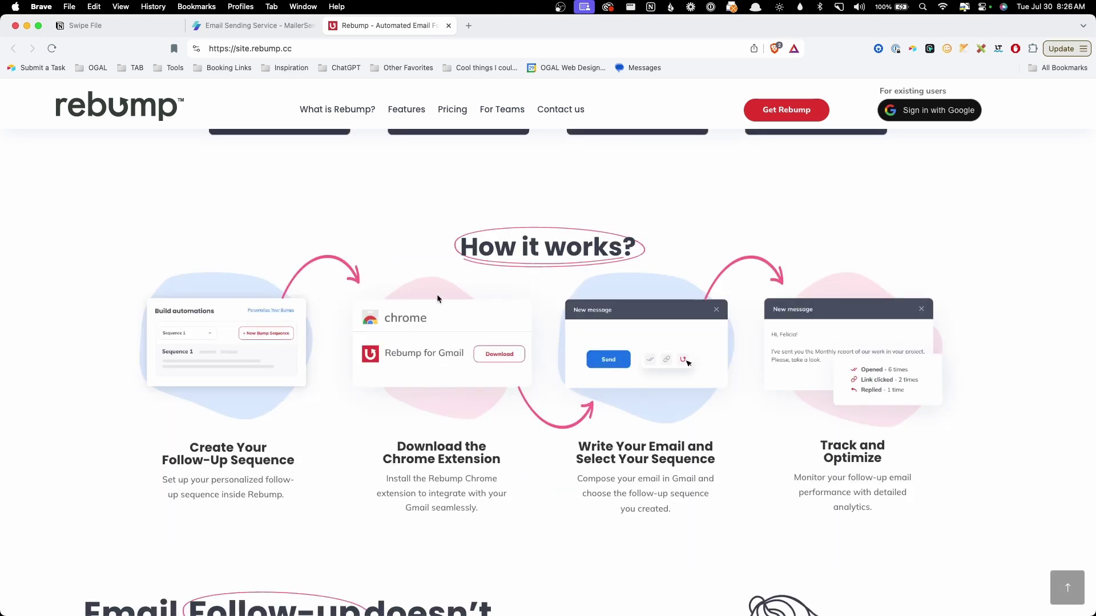
# Capture an area screenshot of Rebump's 'How it works?' section with CleanShot X
pyautogui.click(838, 7)
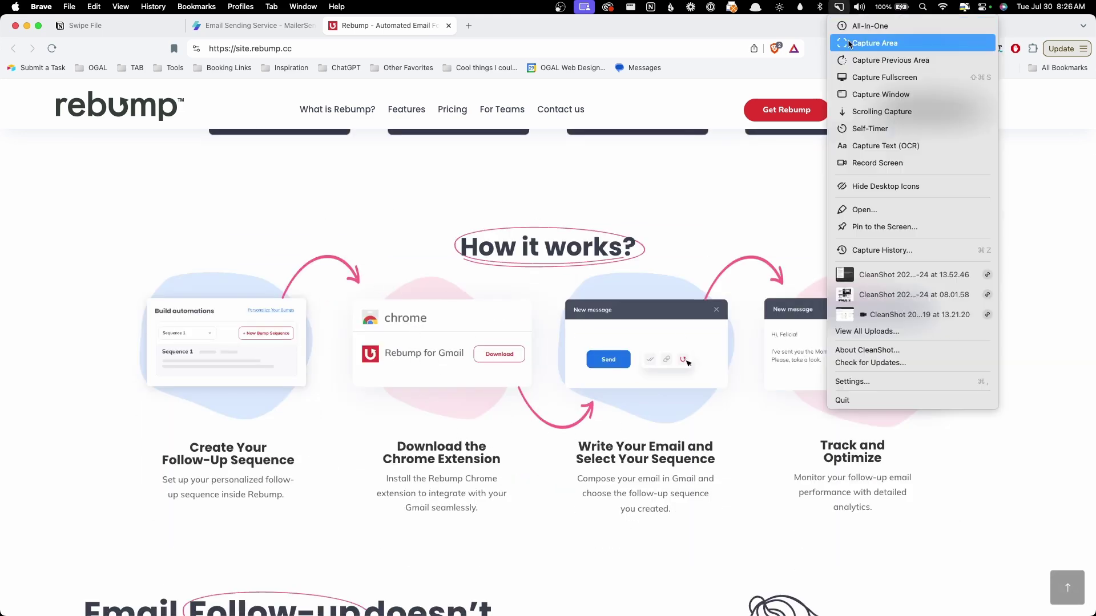
pyautogui.click(849, 43)
pyautogui.moveTo(67, 164); pyautogui.dragTo(1058, 566)
# Add a new swipe card and paste the Rebump screenshot into its body
pyautogui.click(86, 25)
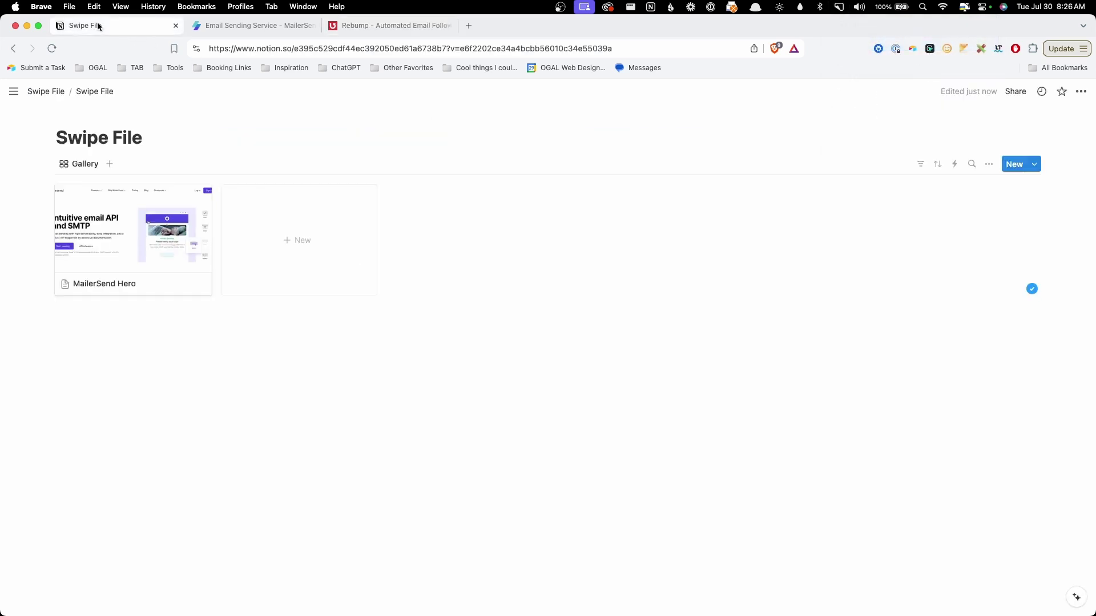
pyautogui.click(296, 247)
pyautogui.click(400, 341)
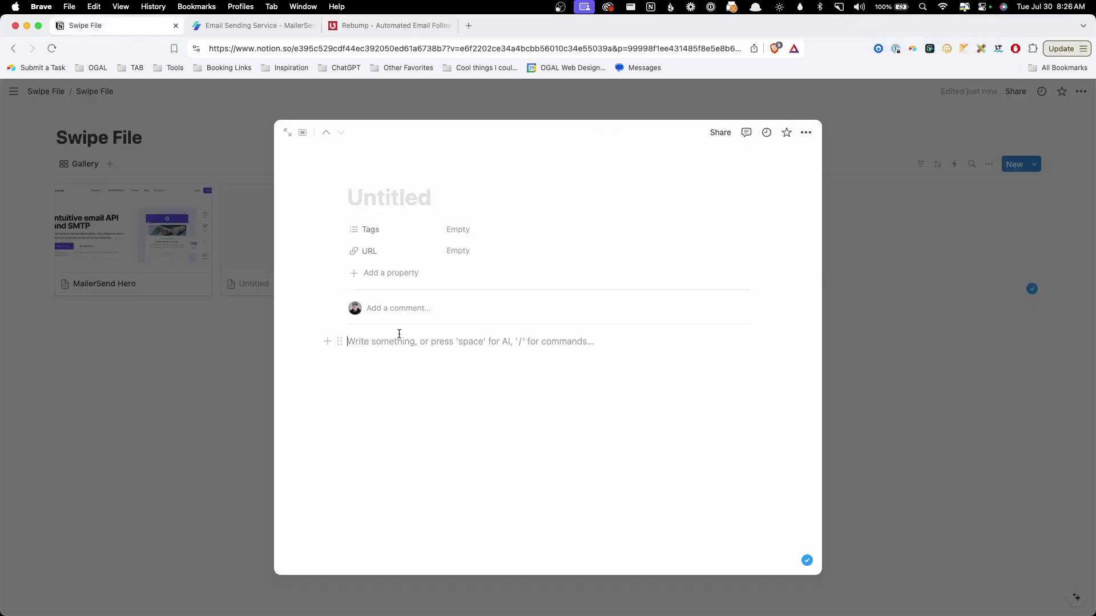
pyautogui.press('super+v')
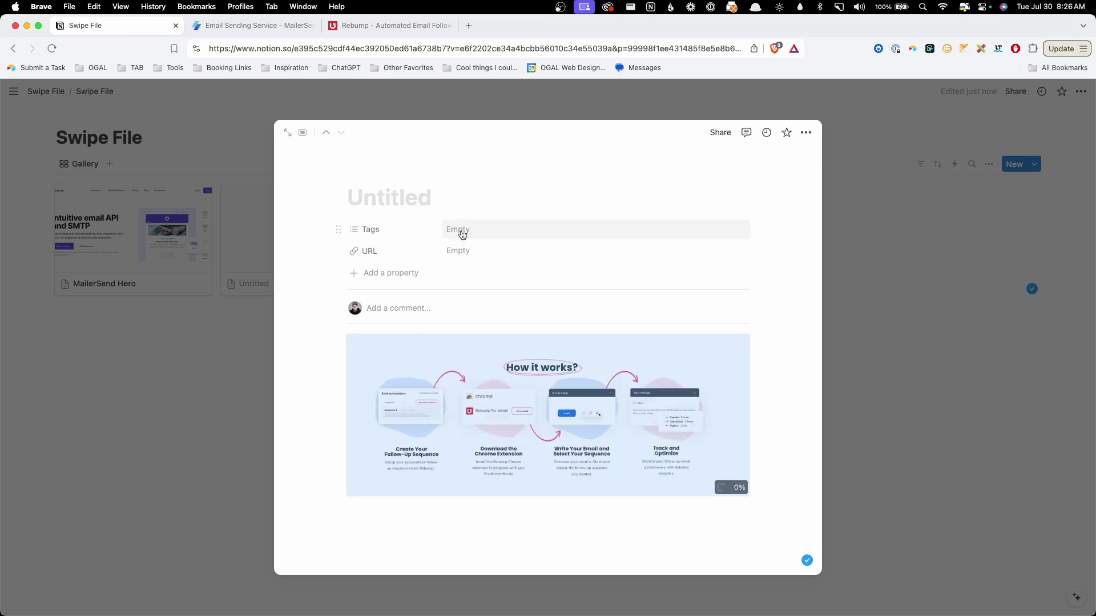
# Tag the new card with Card, Steps and Light Mode
pyautogui.click(458, 230)
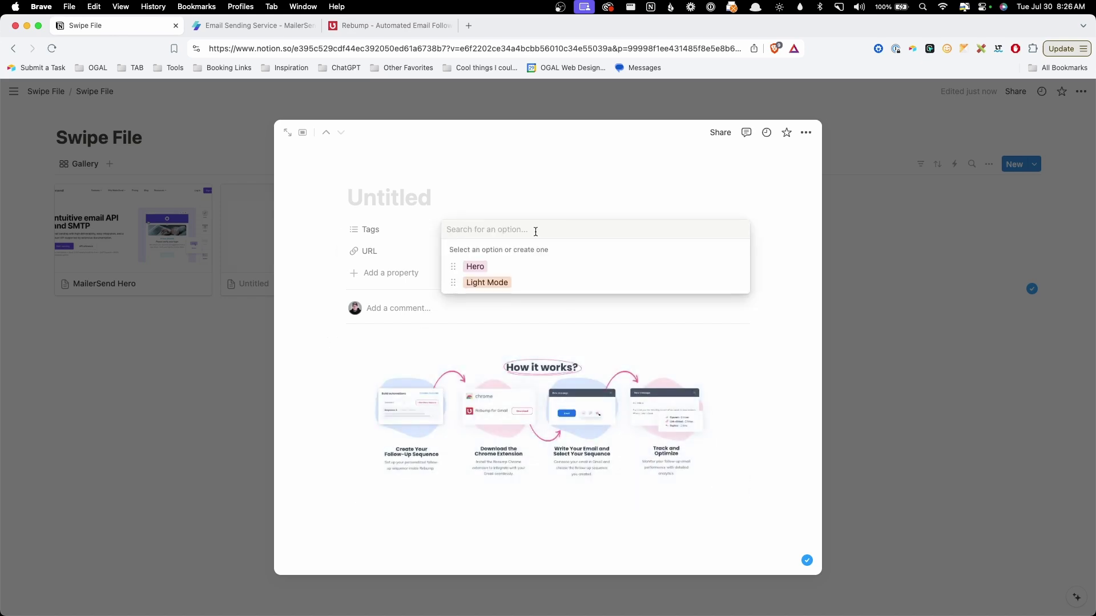
pyautogui.write('card')
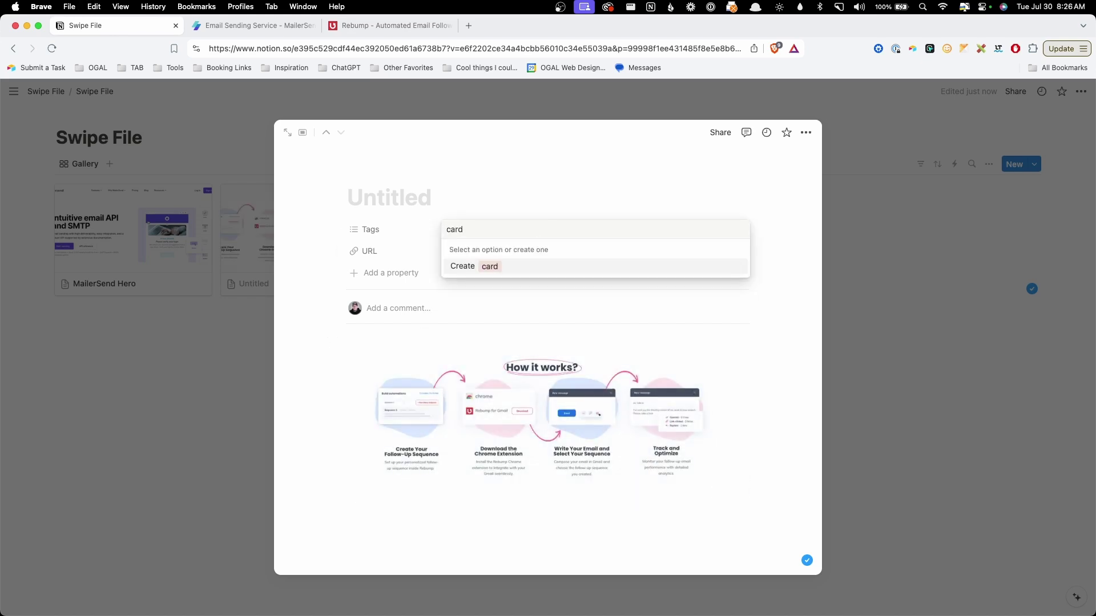
pyautogui.press('BackSpace')
pyautogui.press('BackSpace')
pyautogui.press('BackSpace')
pyautogui.press('BackSpace')
pyautogui.write('Card')
pyautogui.click(499, 269)
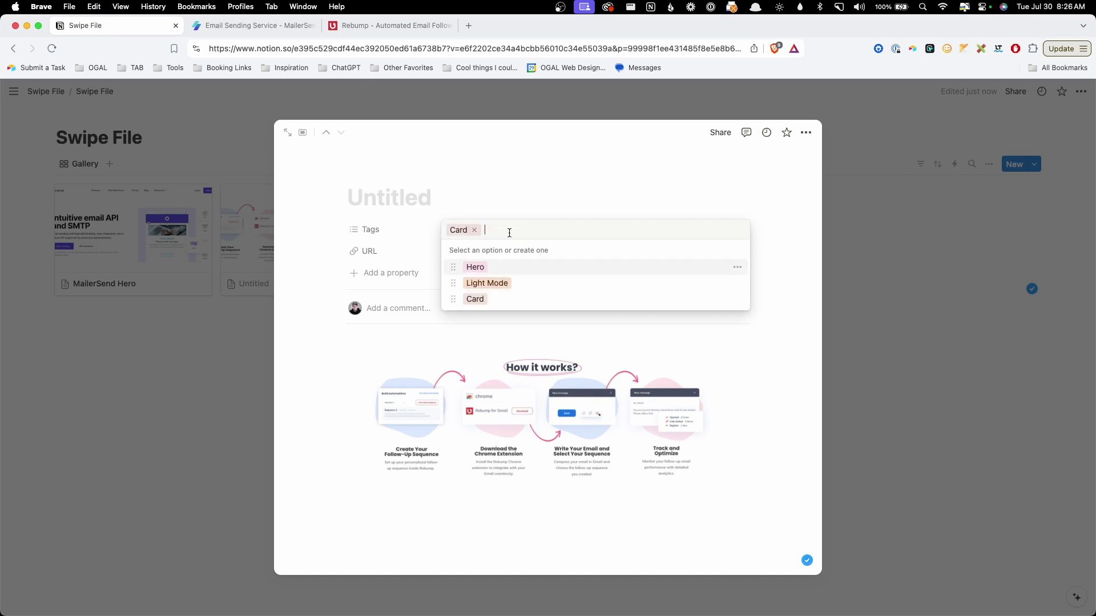
pyautogui.write('Steps')
pyautogui.press('Return')
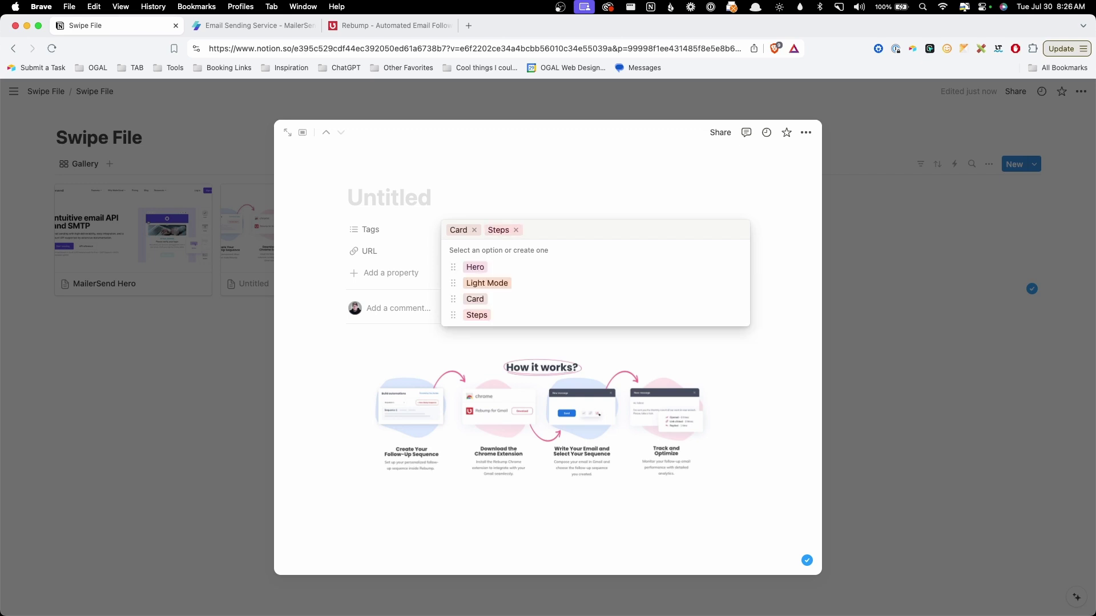
pyautogui.write('Light')
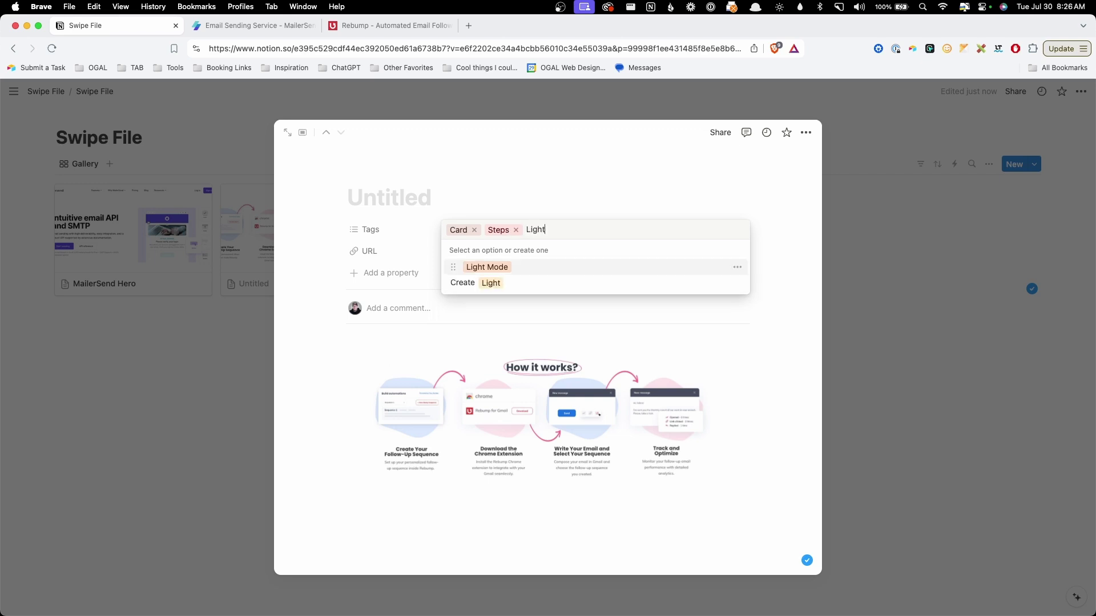
pyautogui.press('Return')
pyautogui.press('Escape')
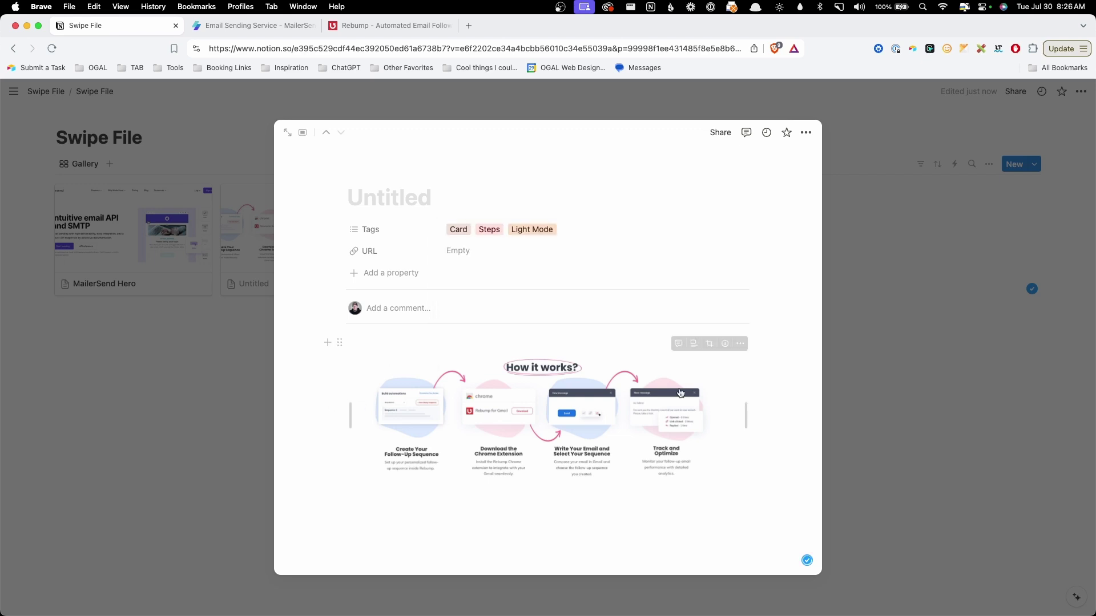
# Copy the Rebump site address and paste it as the card's URL, site.rebump.cc/
pyautogui.click(402, 27)
pyautogui.click(394, 50)
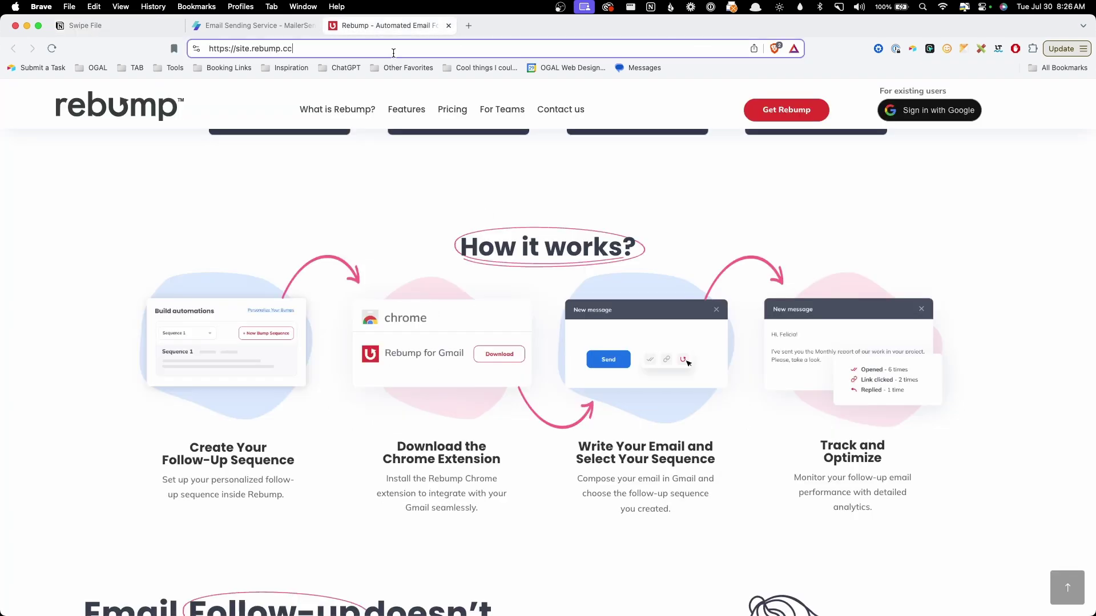
pyautogui.press('super+a')
pyautogui.press('super+c')
pyautogui.click(117, 25)
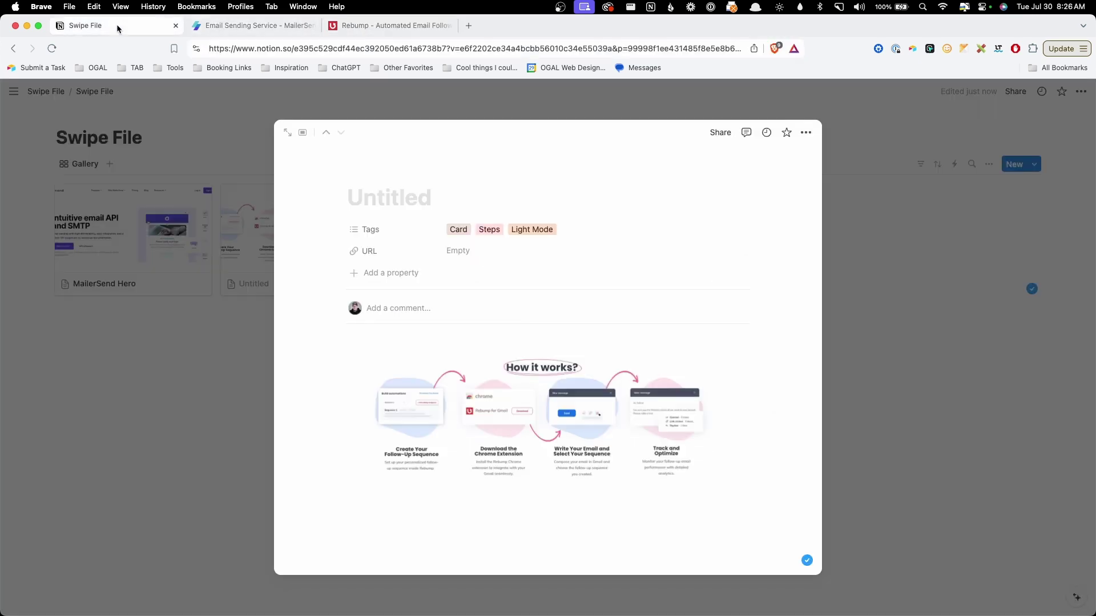
pyautogui.click(478, 258)
pyautogui.press('super+v')
pyautogui.click(331, 400)
# Title the card 'Rebump Steps' and close it back to the gallery
pyautogui.click(409, 193)
pyautogui.write('Rebump Steps')
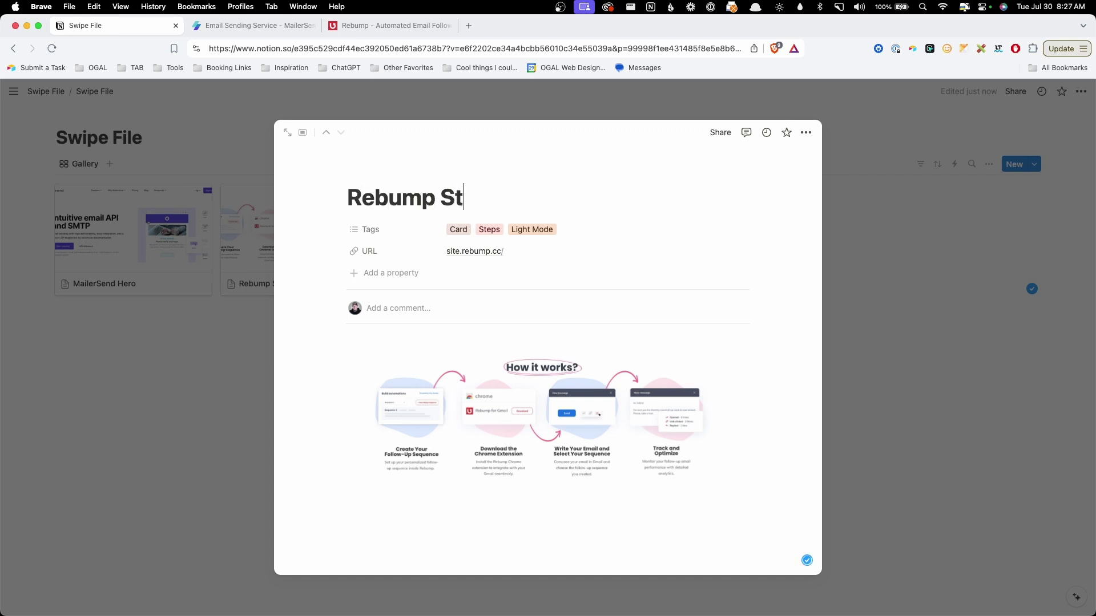
pyautogui.click(171, 371)
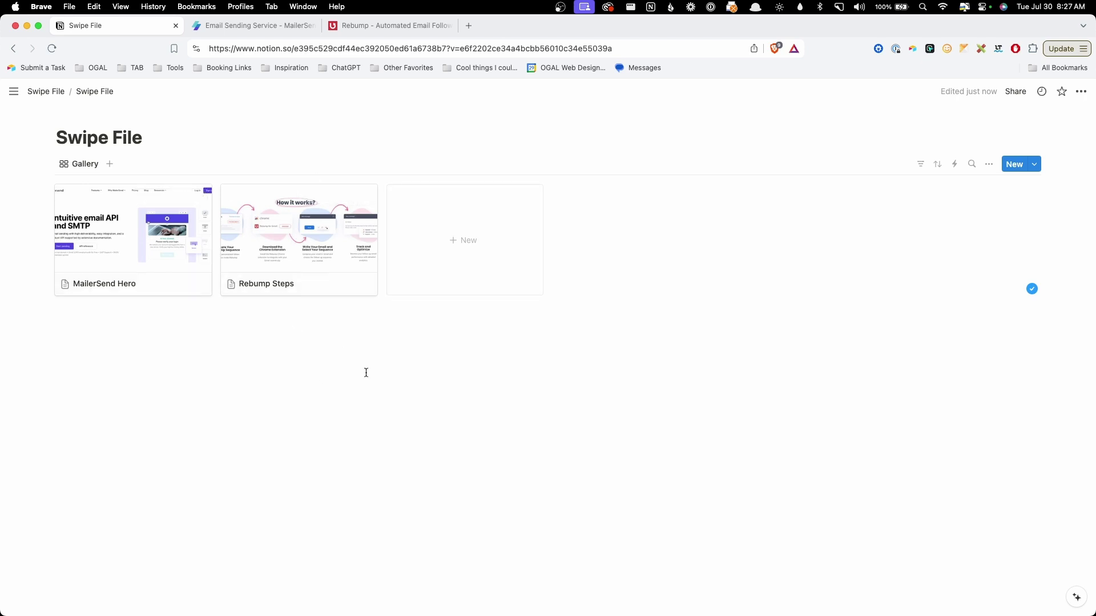
# Set the gallery's card size to Large
pyautogui.click(989, 165)
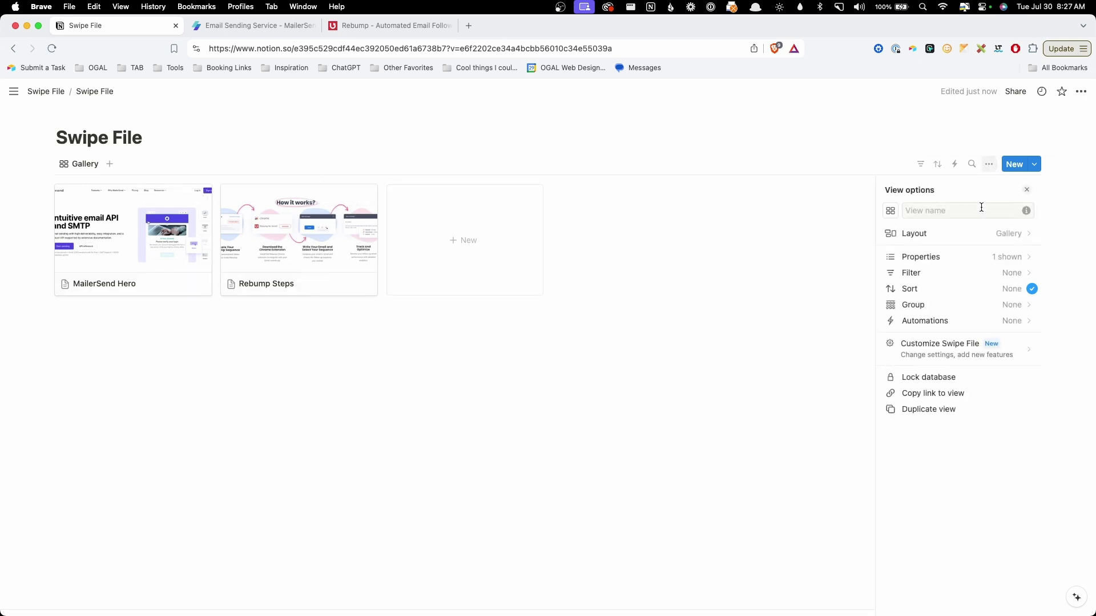
pyautogui.click(983, 236)
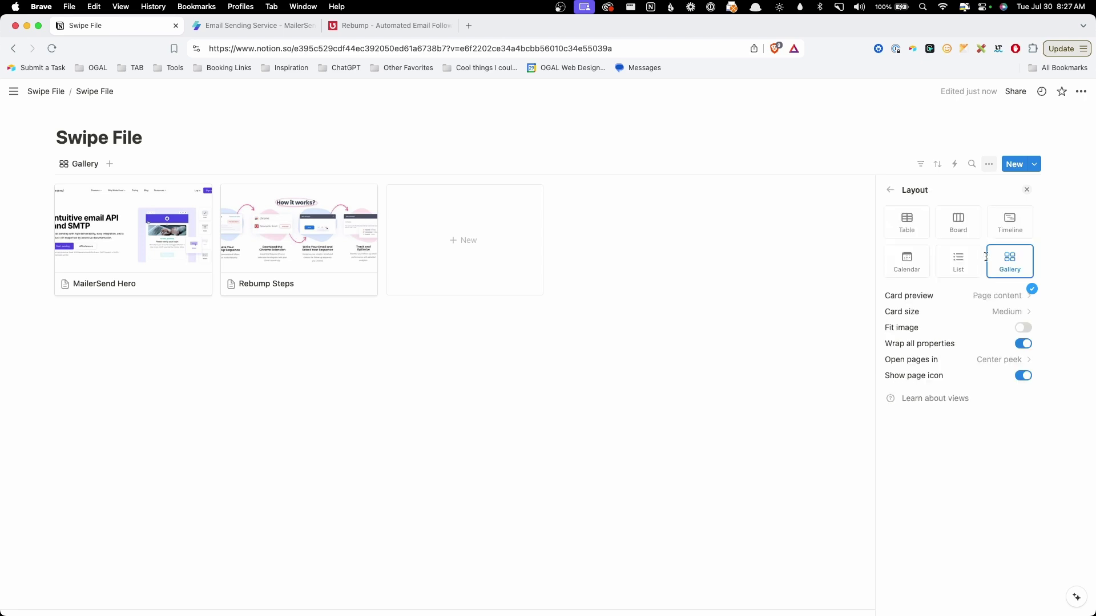
pyautogui.click(997, 312)
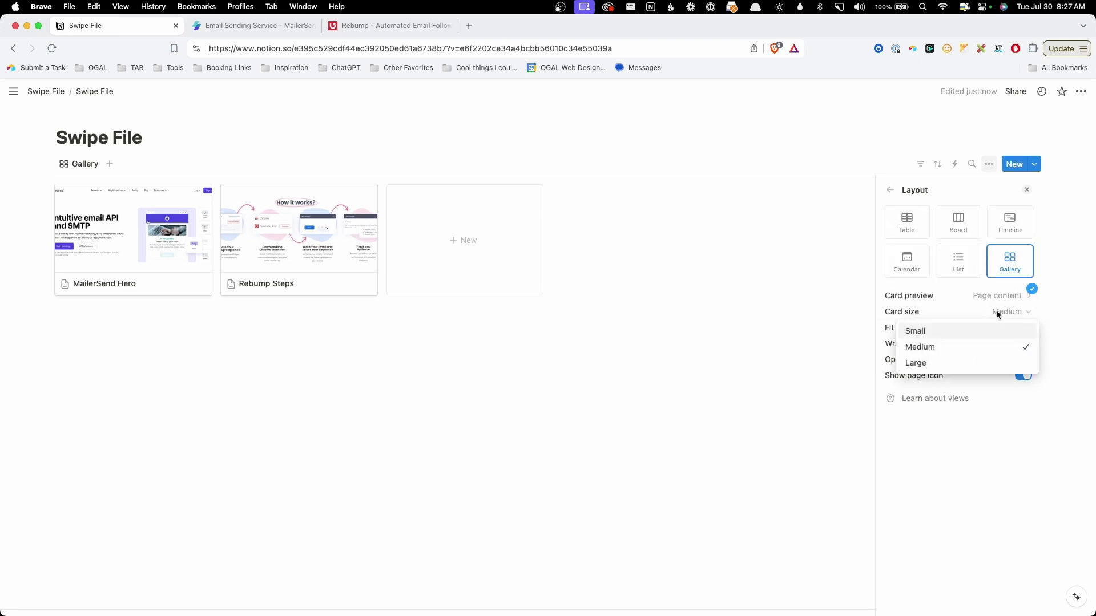
pyautogui.click(958, 363)
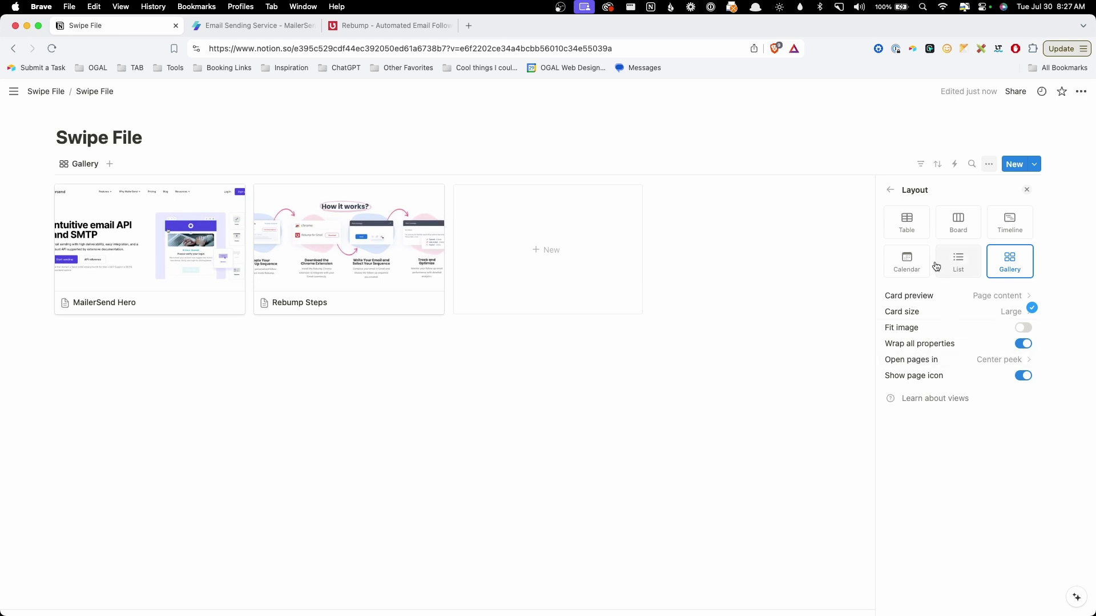
# Hide the Name property and show Tags on the gallery cards
pyautogui.click(890, 190)
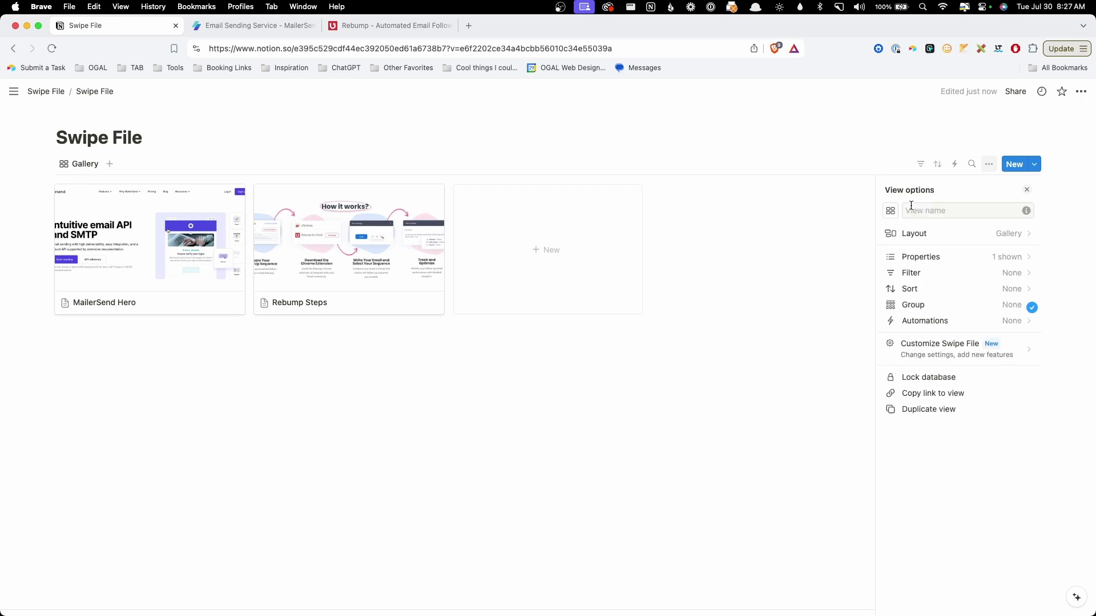
pyautogui.click(949, 258)
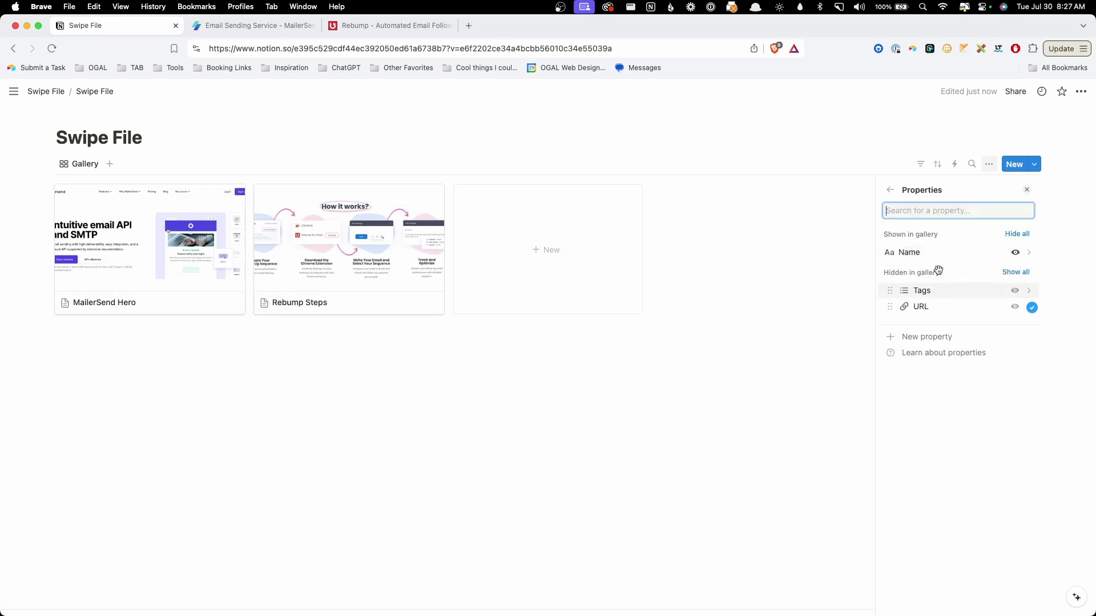
pyautogui.click(1015, 253)
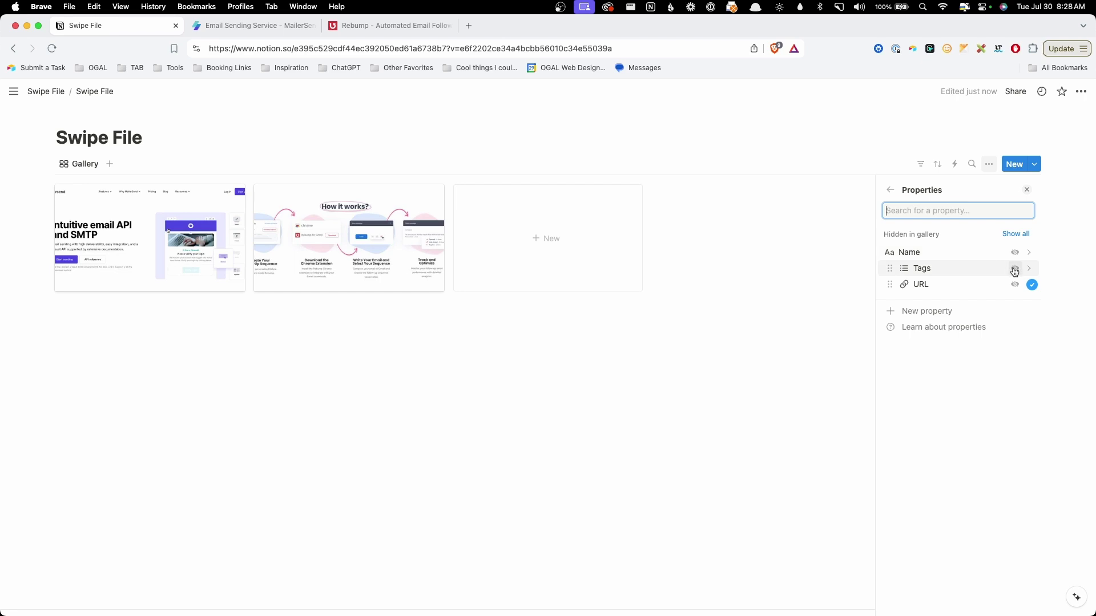
pyautogui.click(1014, 269)
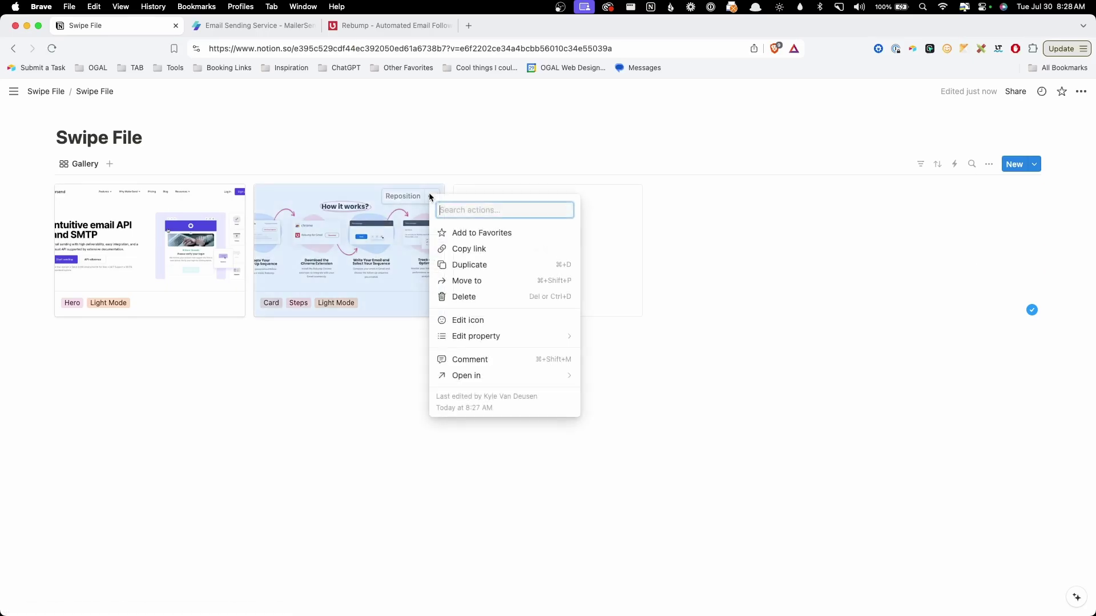
# Add a Select property named Type to the Rebump Steps card
pyautogui.click(403, 246)
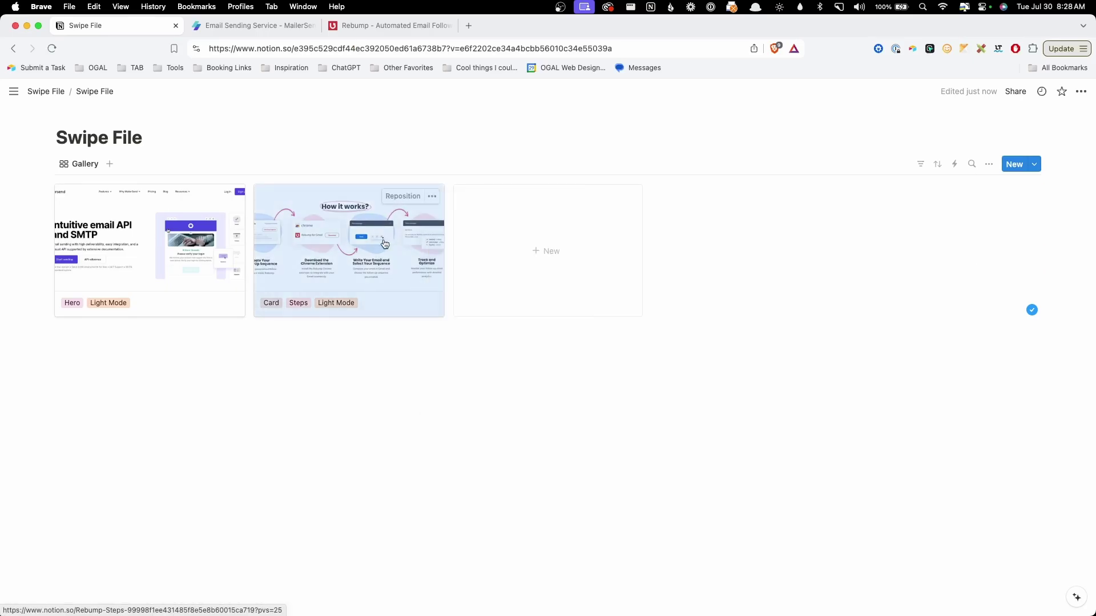
pyautogui.click(403, 231)
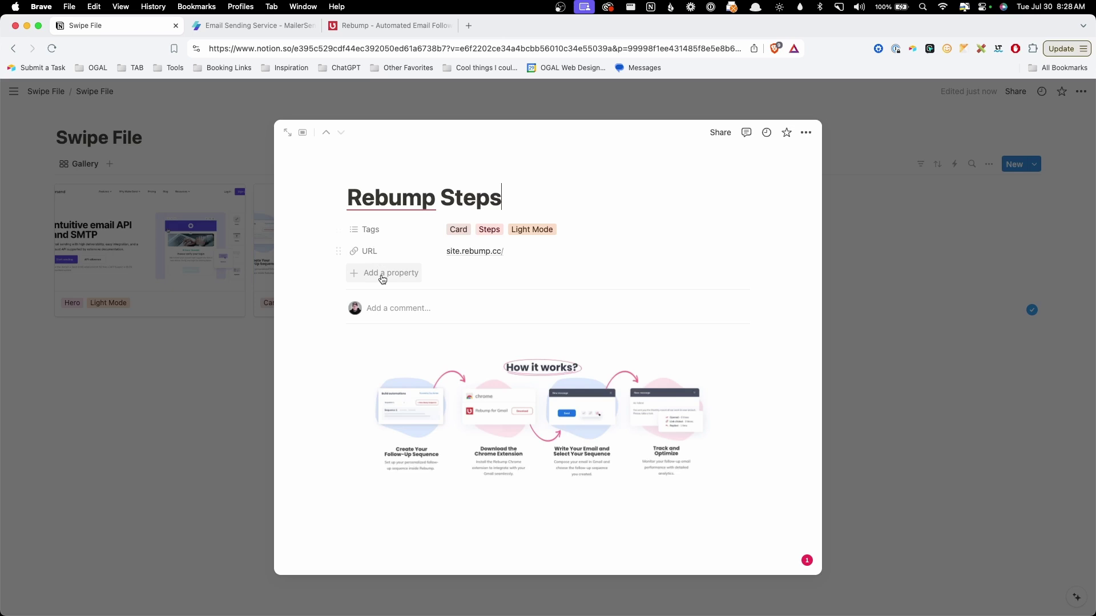
pyautogui.click(383, 274)
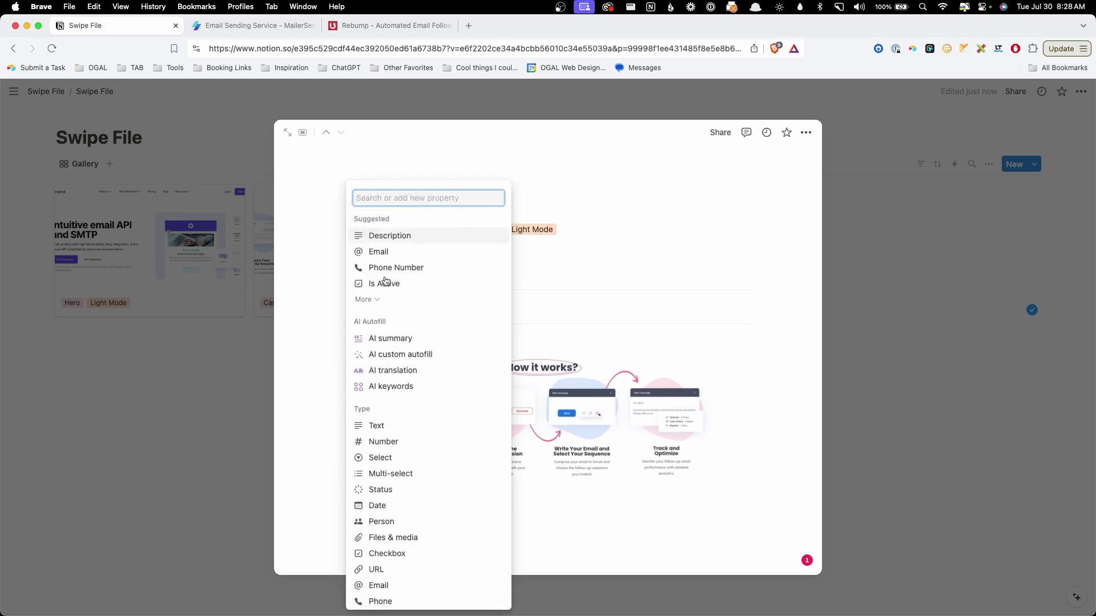
pyautogui.write('Type')
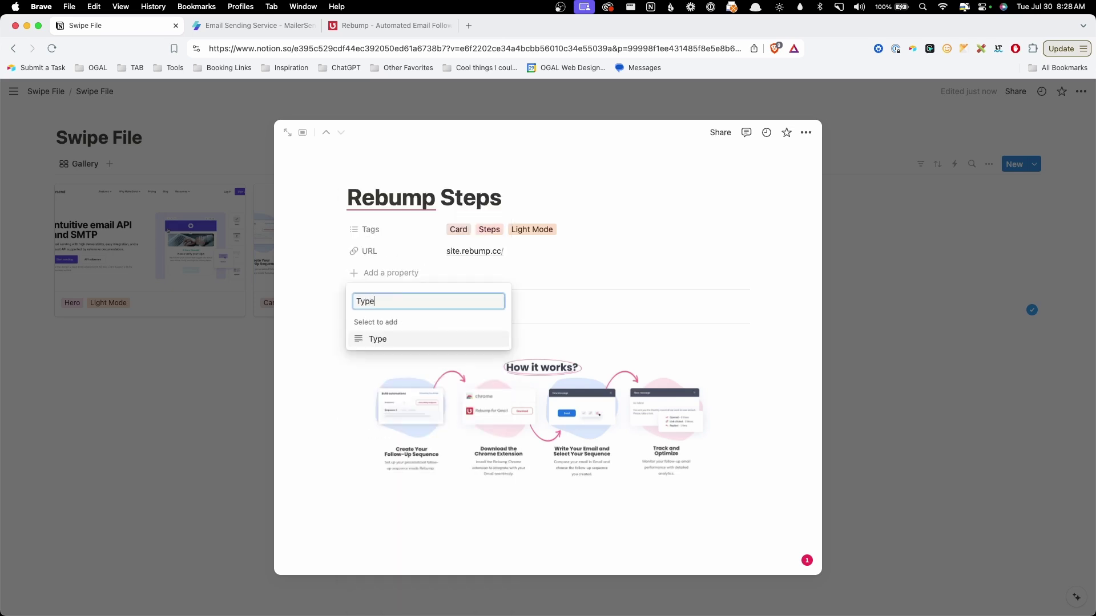
pyautogui.click(371, 341)
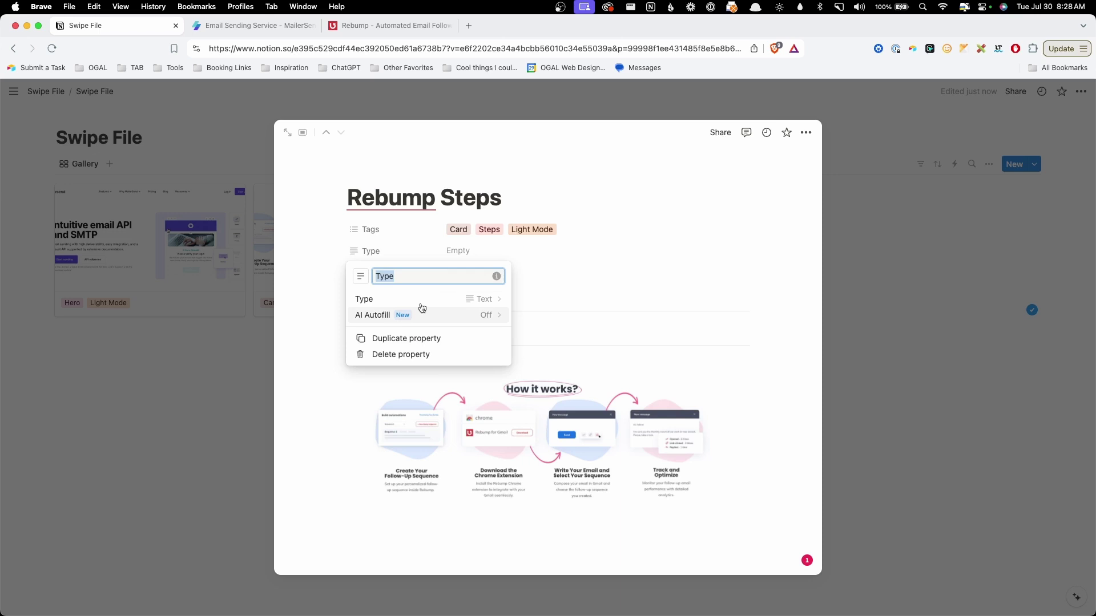
pyautogui.click(485, 298)
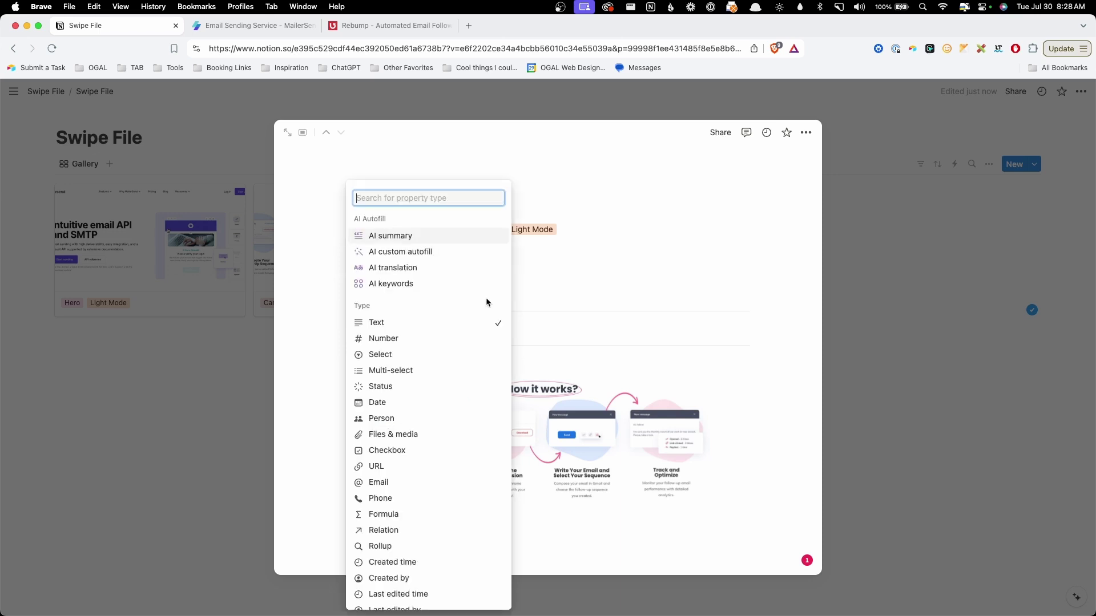
pyautogui.click(421, 357)
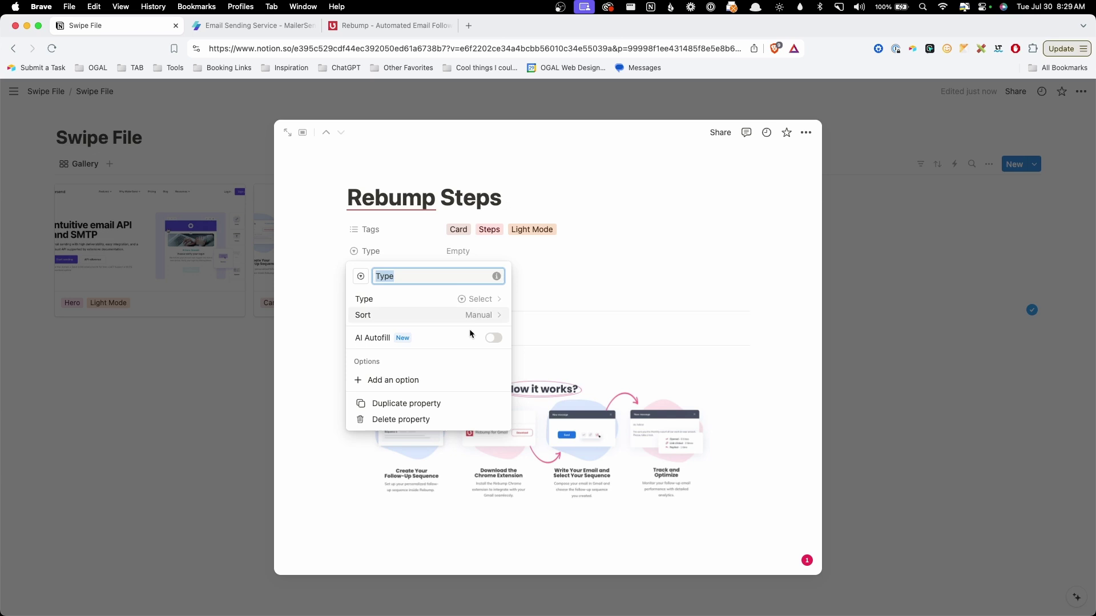
# Give the Type property the options Website Design, YouTube and Copywriting
pyautogui.click(394, 380)
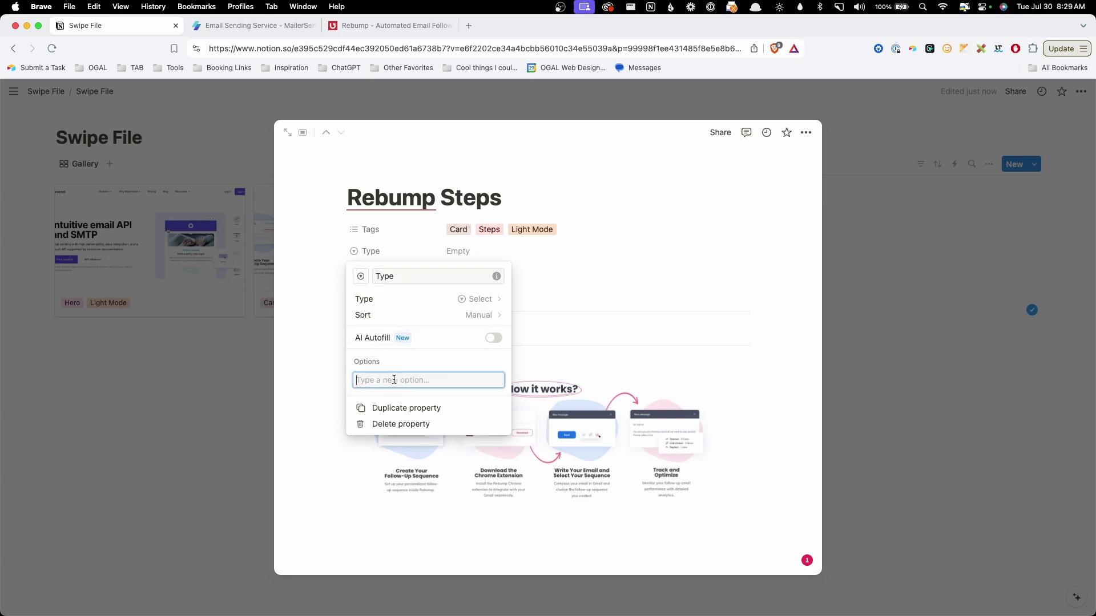
pyautogui.write('Website Design')
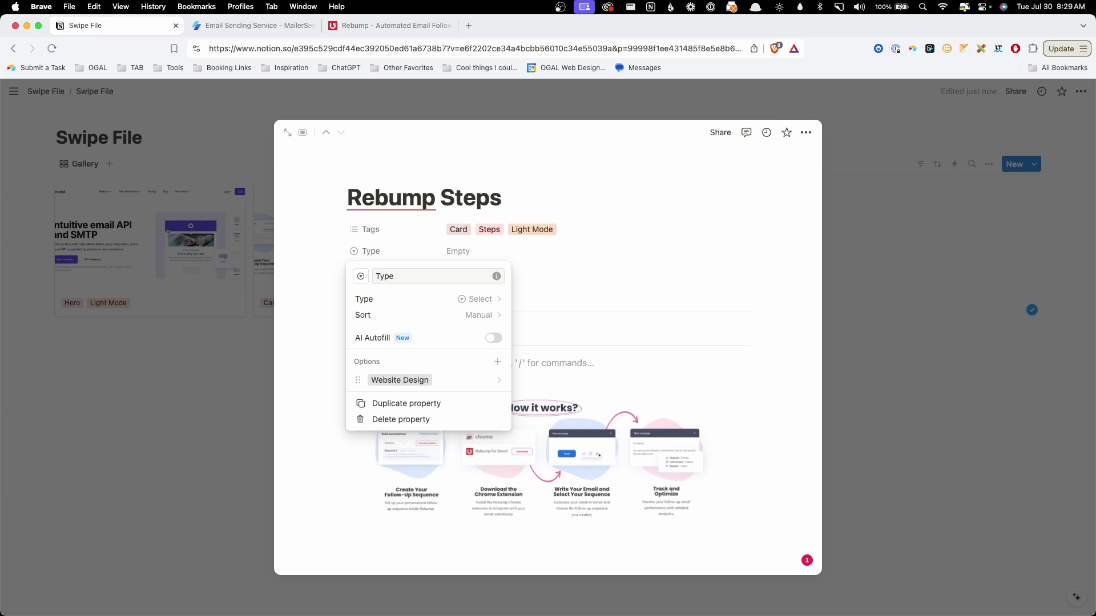
pyautogui.press('Return')
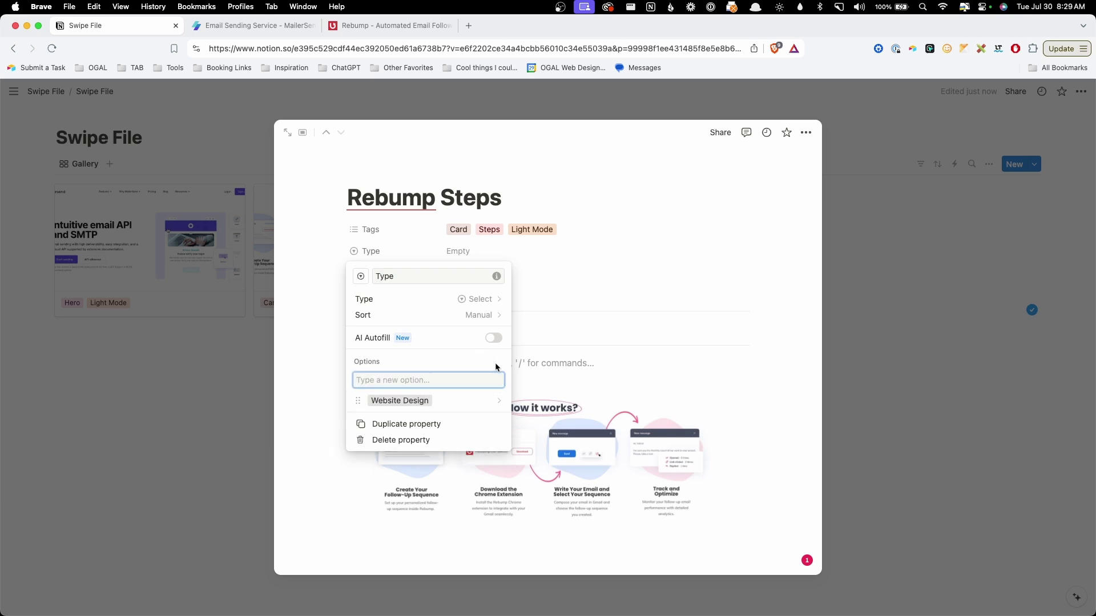
pyautogui.write('YouTube')
pyautogui.press('Return')
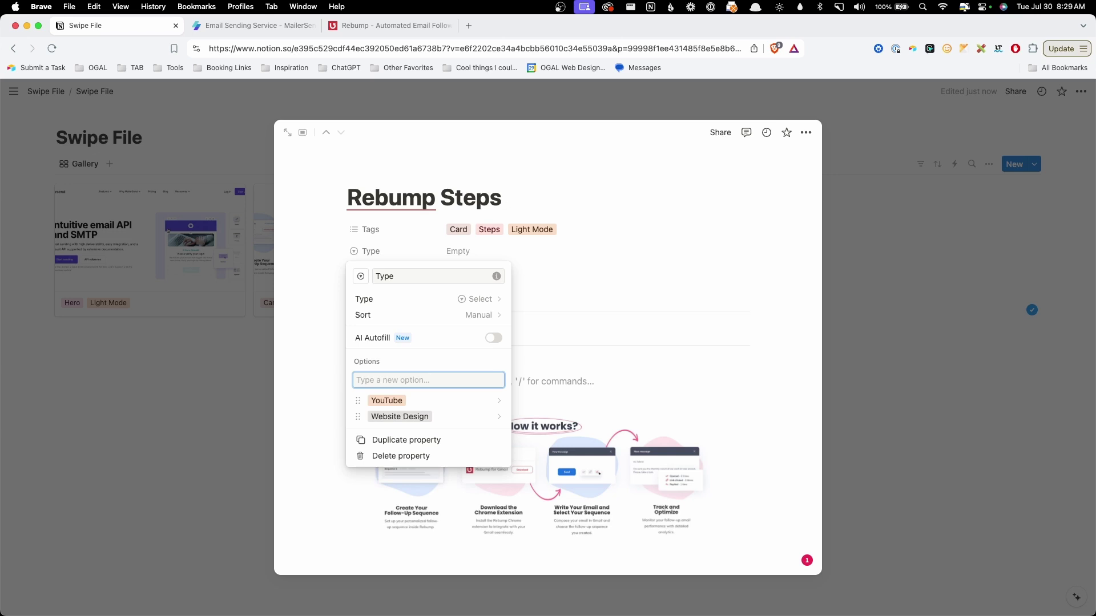
pyautogui.write('Copywriting')
pyautogui.press('Return')
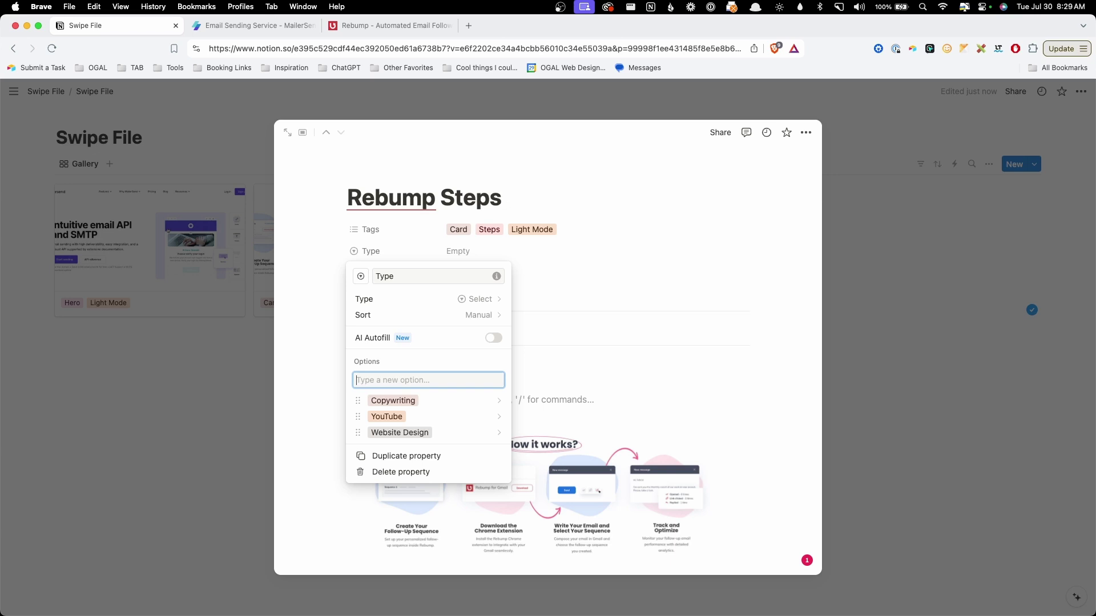
# Move Type above Tags and set Rebump Steps' Type to Website Design
pyautogui.click(308, 354)
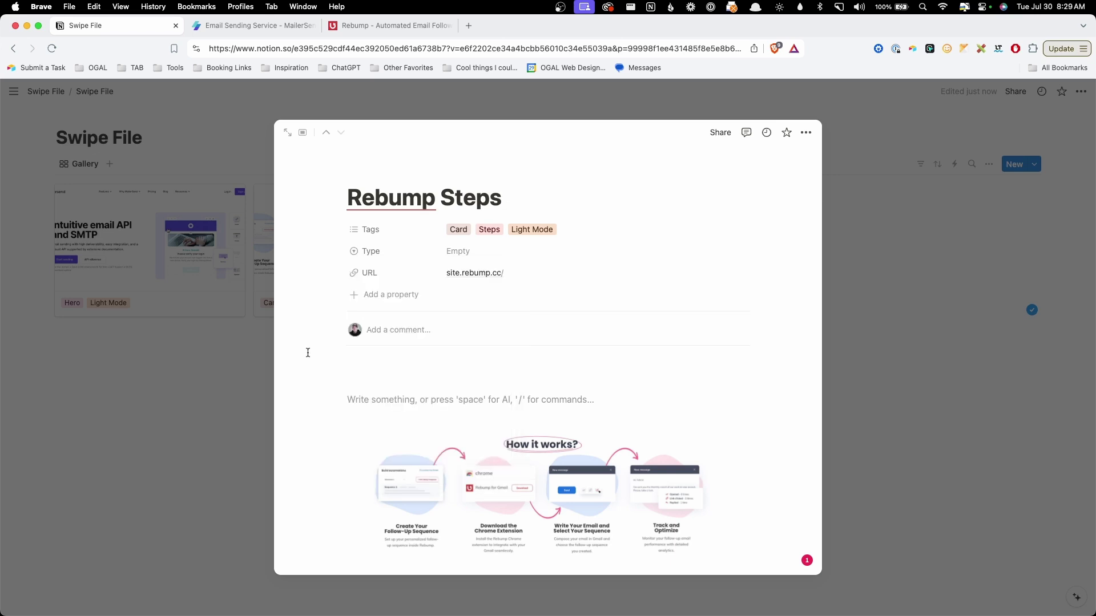
pyautogui.moveTo(340, 251); pyautogui.dragTo(342, 229)
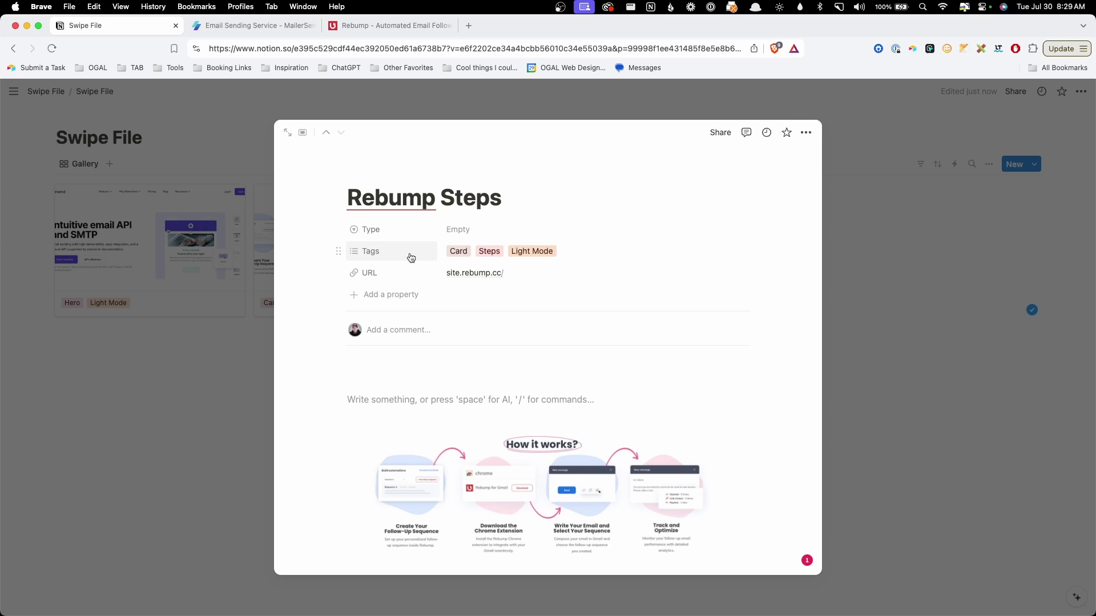
pyautogui.click(462, 233)
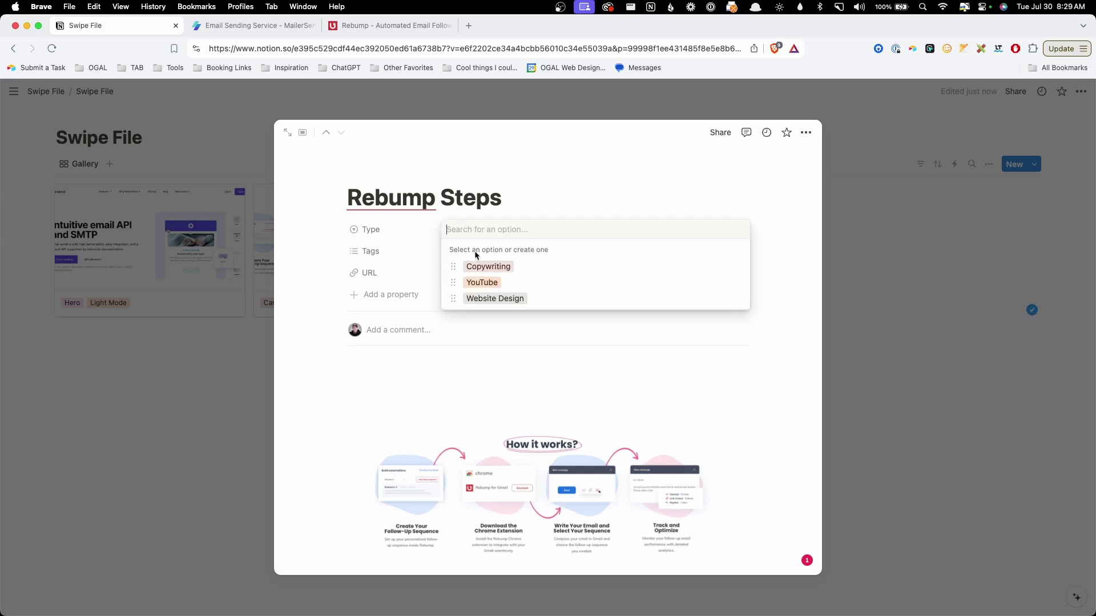
pyautogui.click(480, 297)
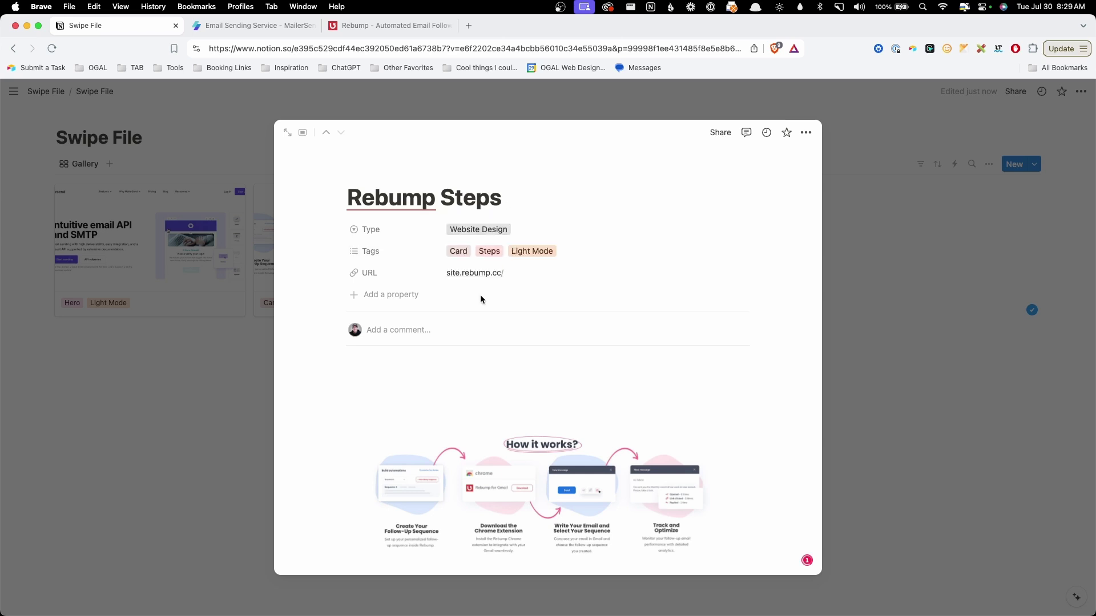
pyautogui.click(224, 399)
# Set MailerSend Hero's Type to Website Design, then return to the MailerSend tab
pyautogui.click(152, 237)
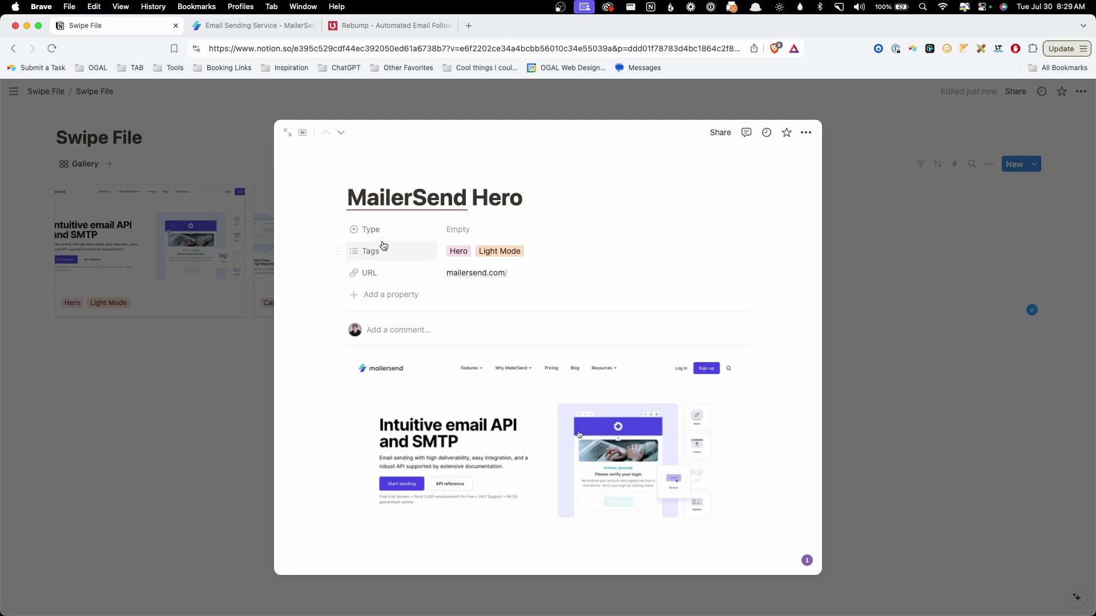
pyautogui.click(484, 231)
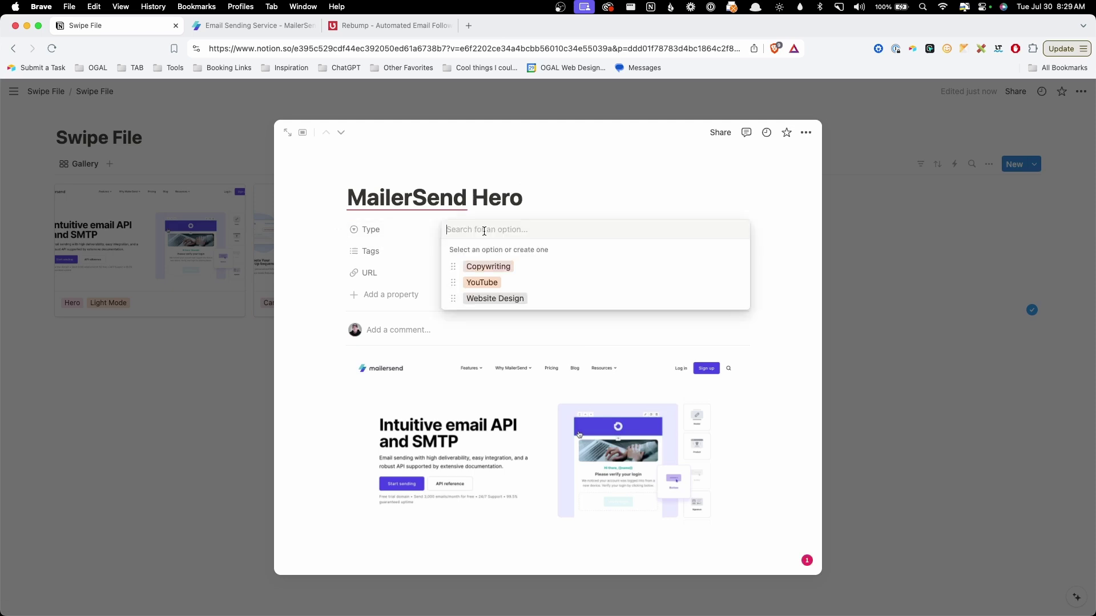
pyautogui.click(486, 298)
pyautogui.click(117, 419)
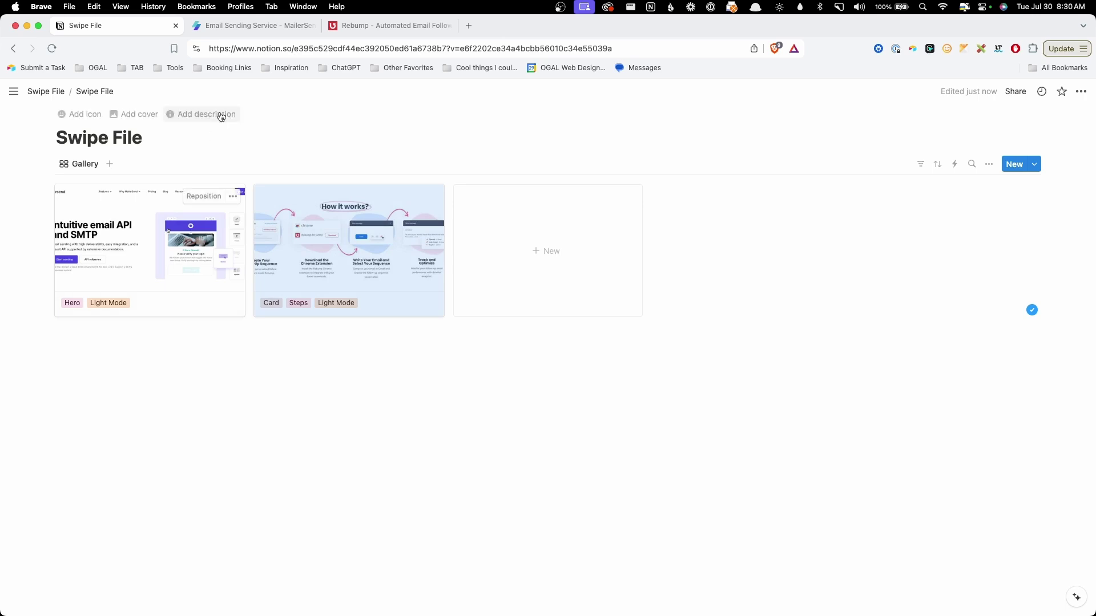
pyautogui.click(242, 26)
# Load the seths blog and select the article text 'The last little bit'
pyautogui.write('seths')
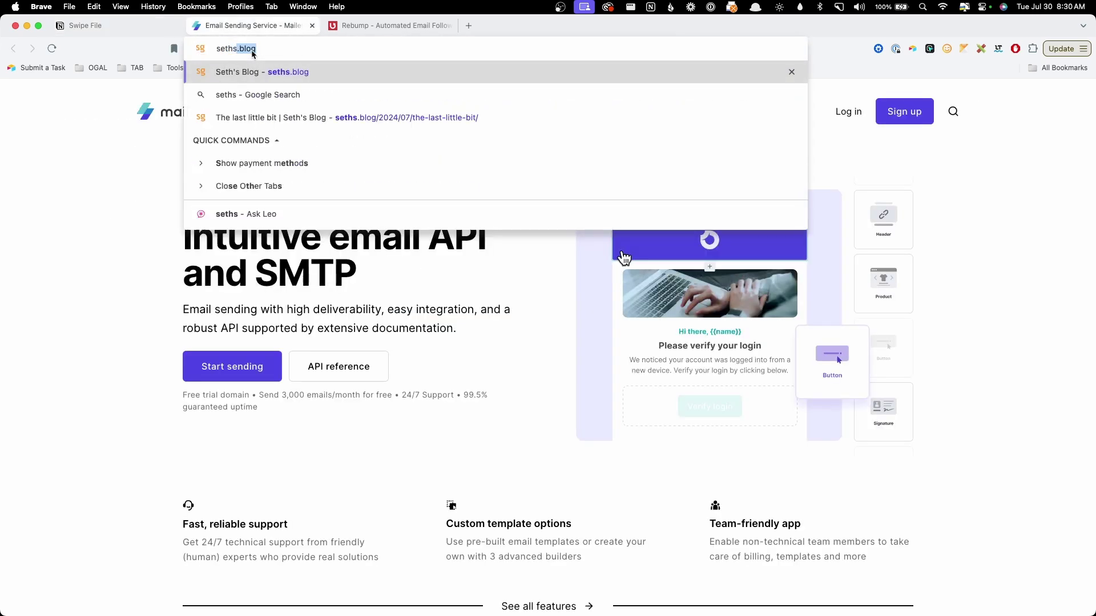
pyautogui.press('Return')
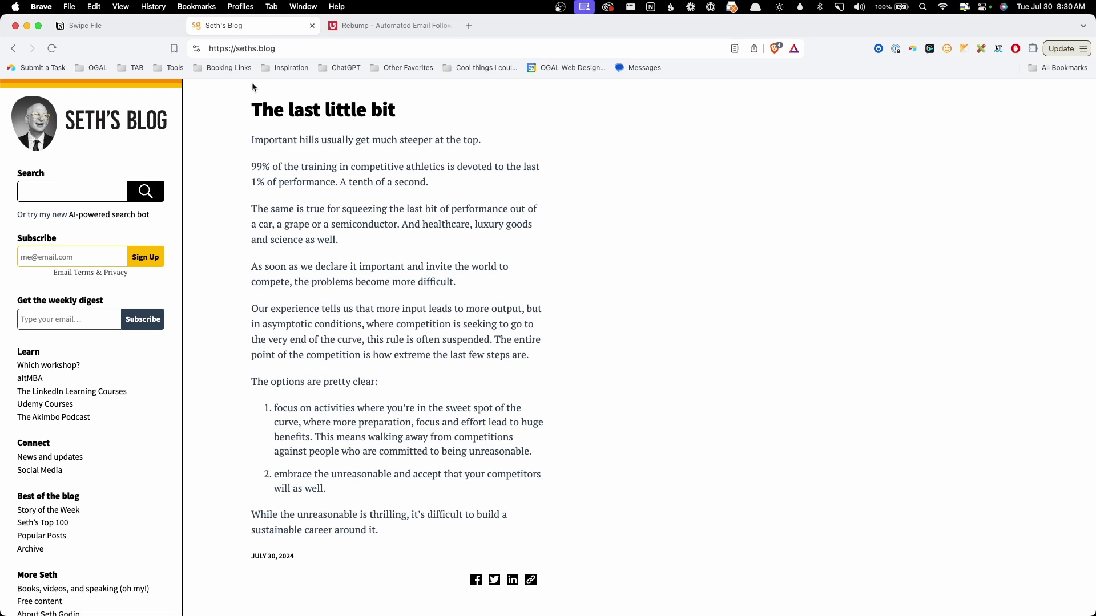
pyautogui.click(838, 8)
pyautogui.click(234, 130)
pyautogui.moveTo(234, 130); pyautogui.dragTo(430, 534)
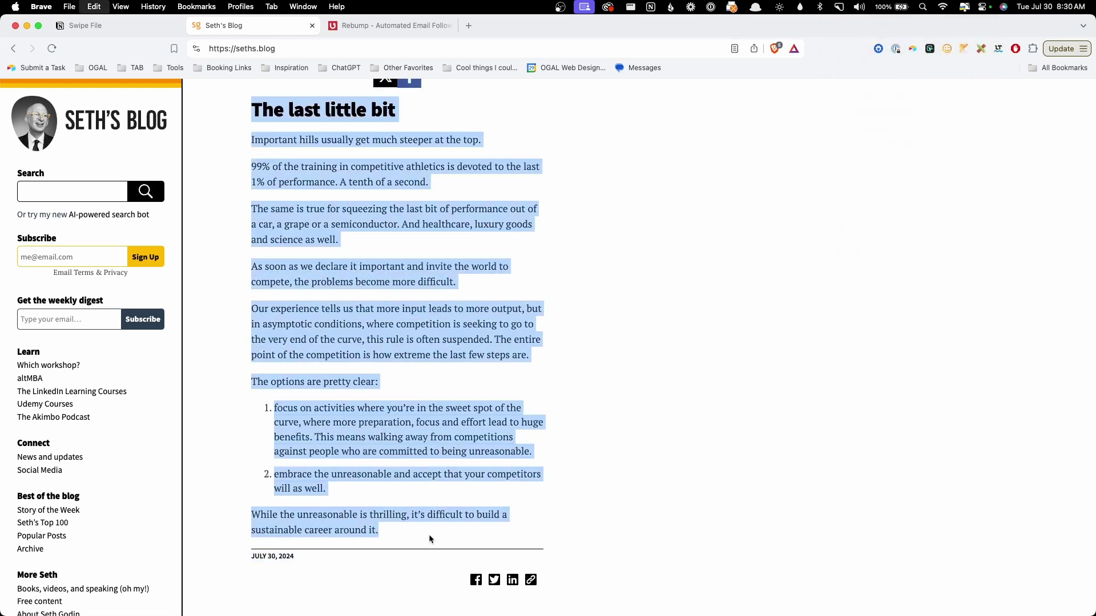
# Create a new gallery card containing the pasted article, with Type Copywriting
pyautogui.click(117, 26)
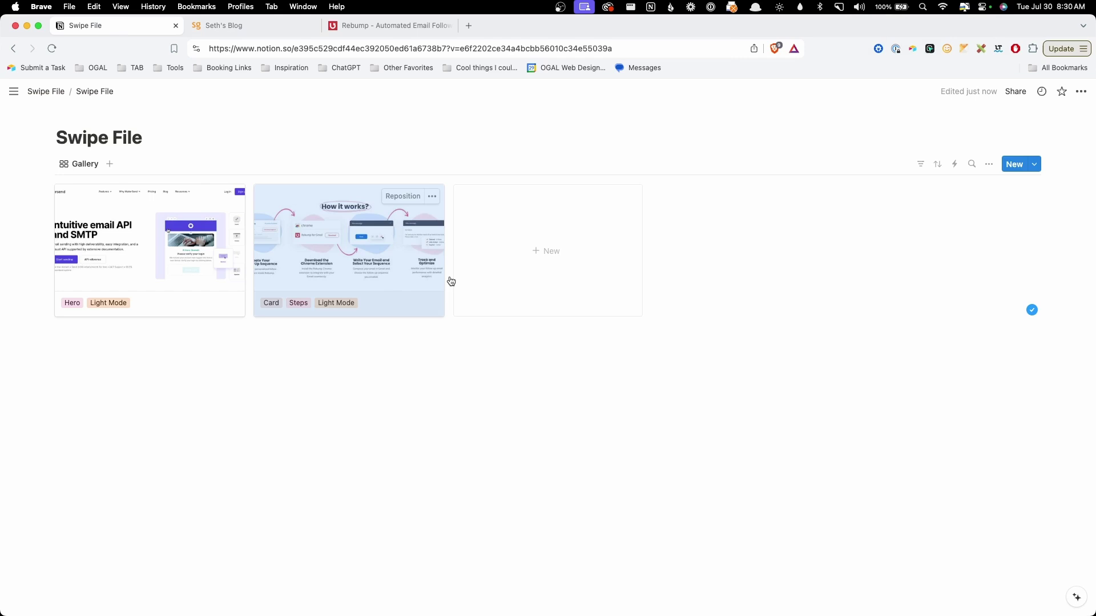
pyautogui.click(521, 261)
pyautogui.click(402, 364)
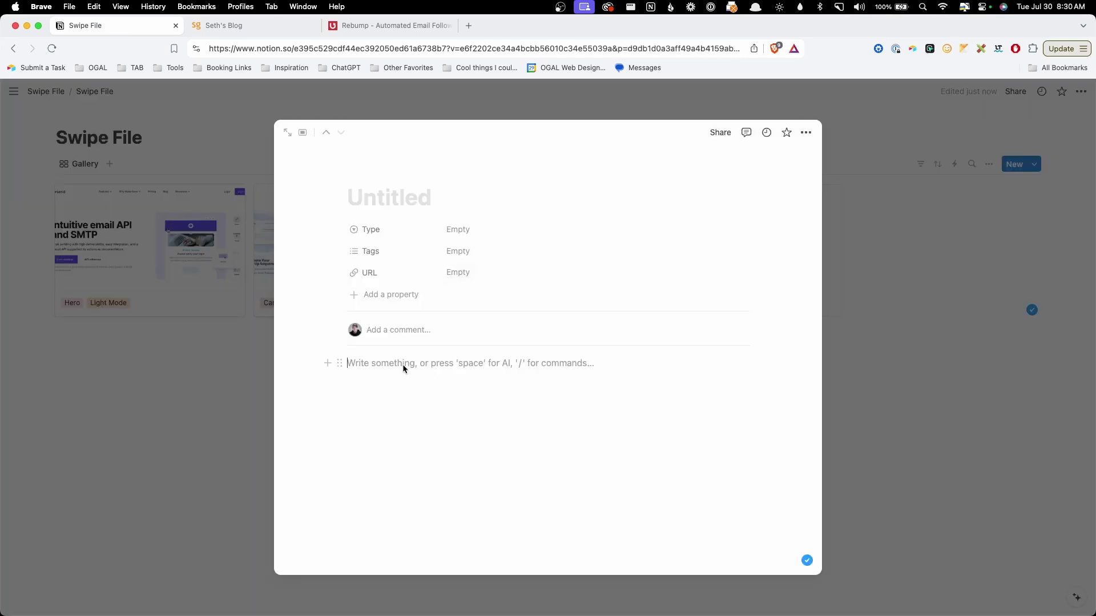
pyautogui.press('super+v')
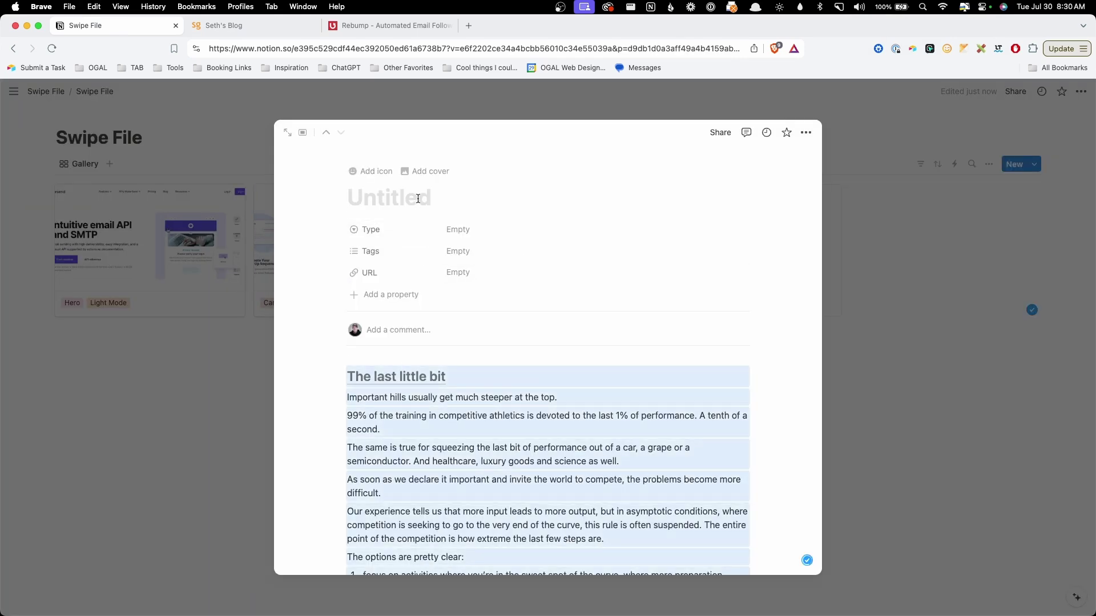
pyautogui.click(464, 234)
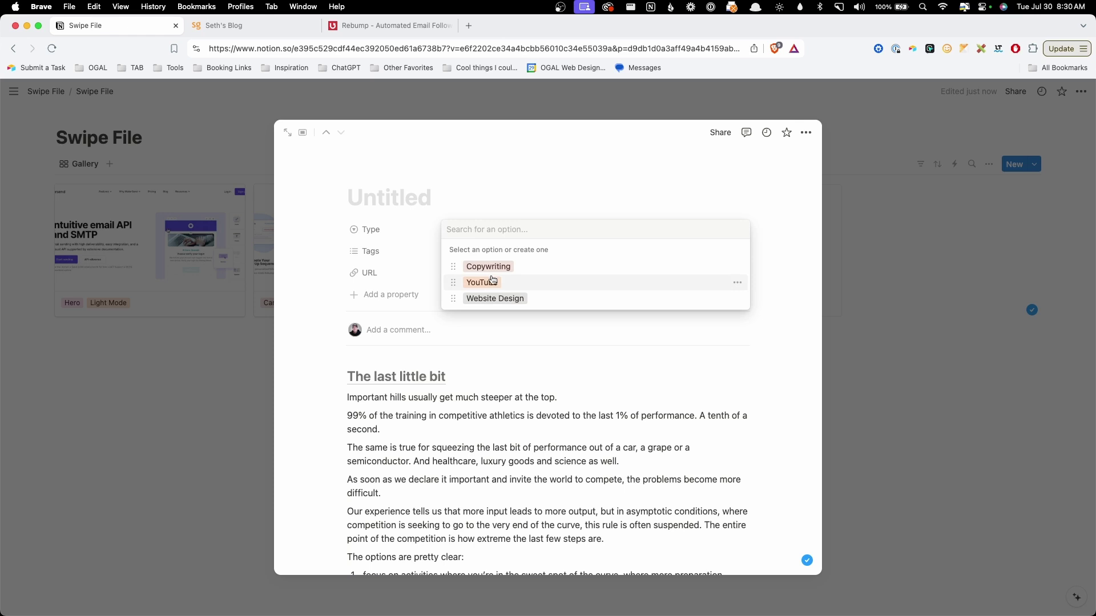
pyautogui.click(494, 267)
# Tag the new card with a newly created Newsletter tag and close it
pyautogui.click(455, 250)
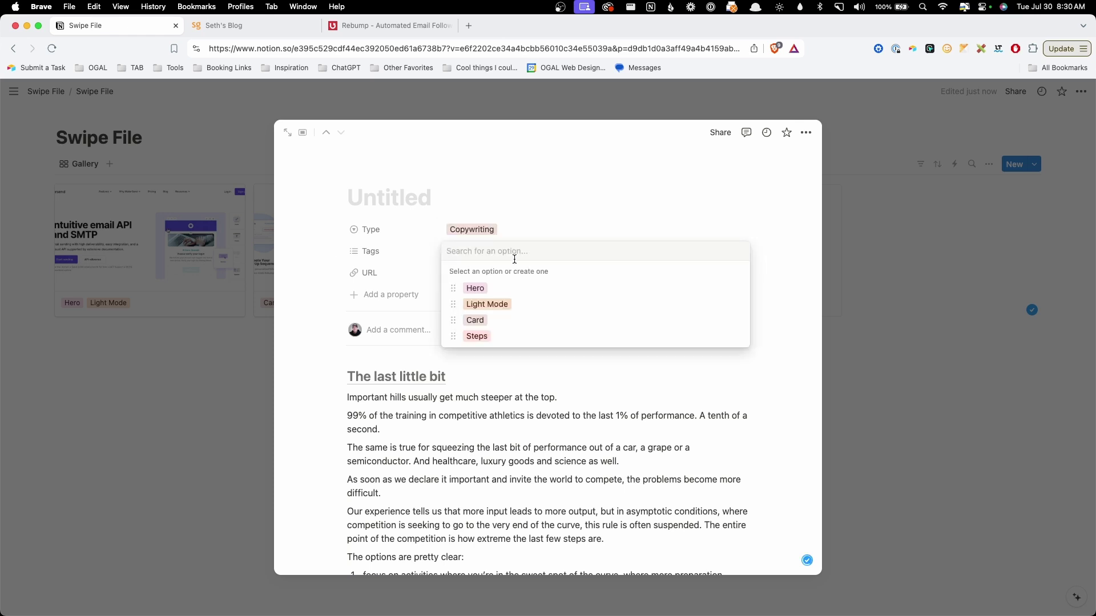
pyautogui.write('Newsletter')
pyautogui.press('Return')
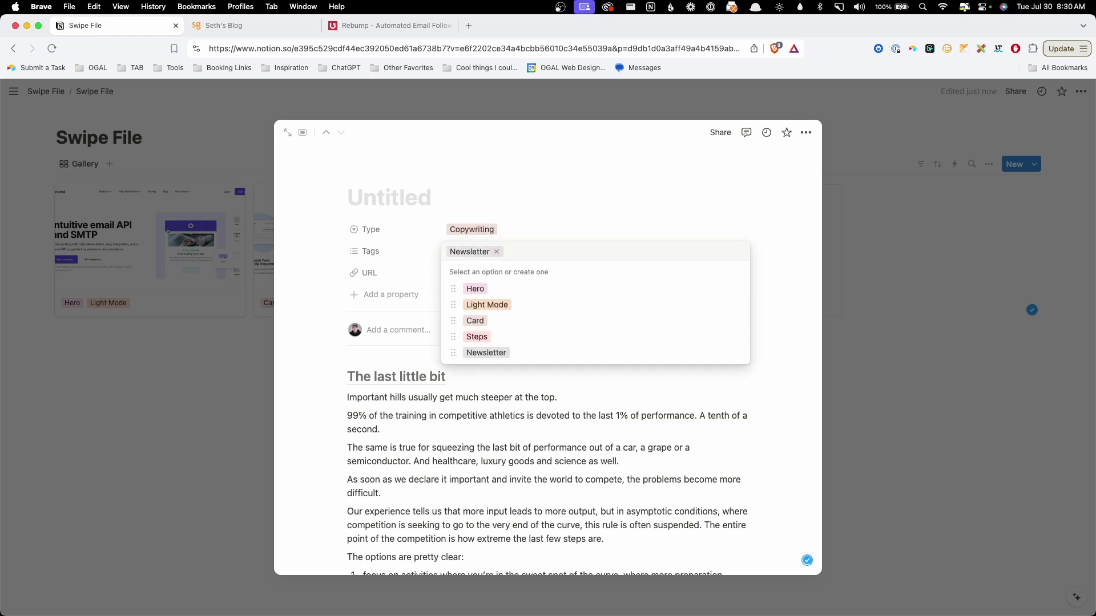
pyautogui.click(297, 314)
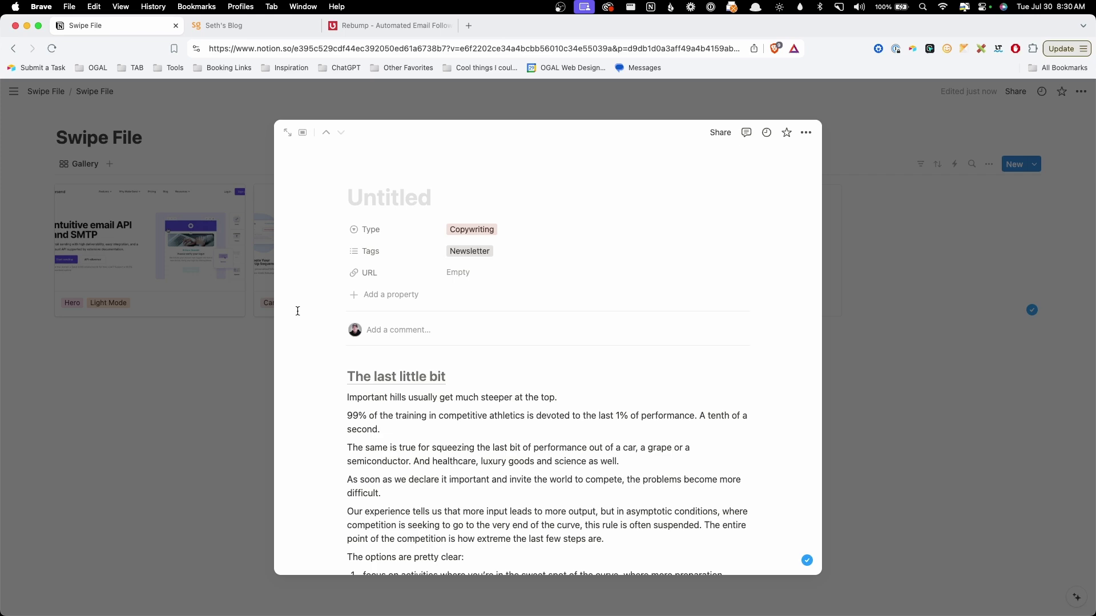
pyautogui.click(209, 393)
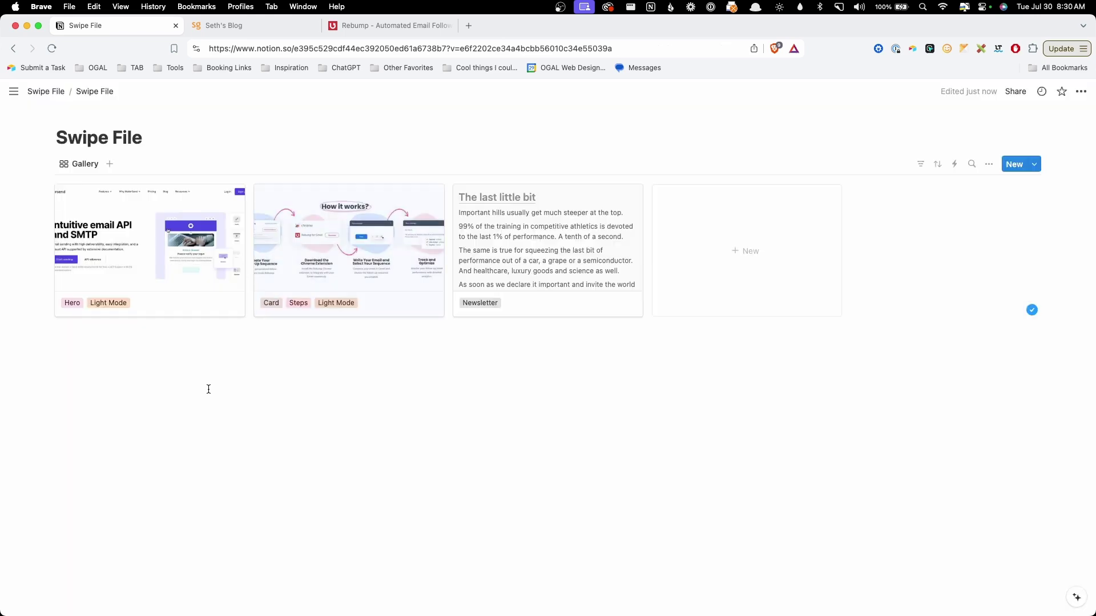
# Capture the first YouTube video's thumbnail with the screen-capture tool
pyautogui.click(440, 25)
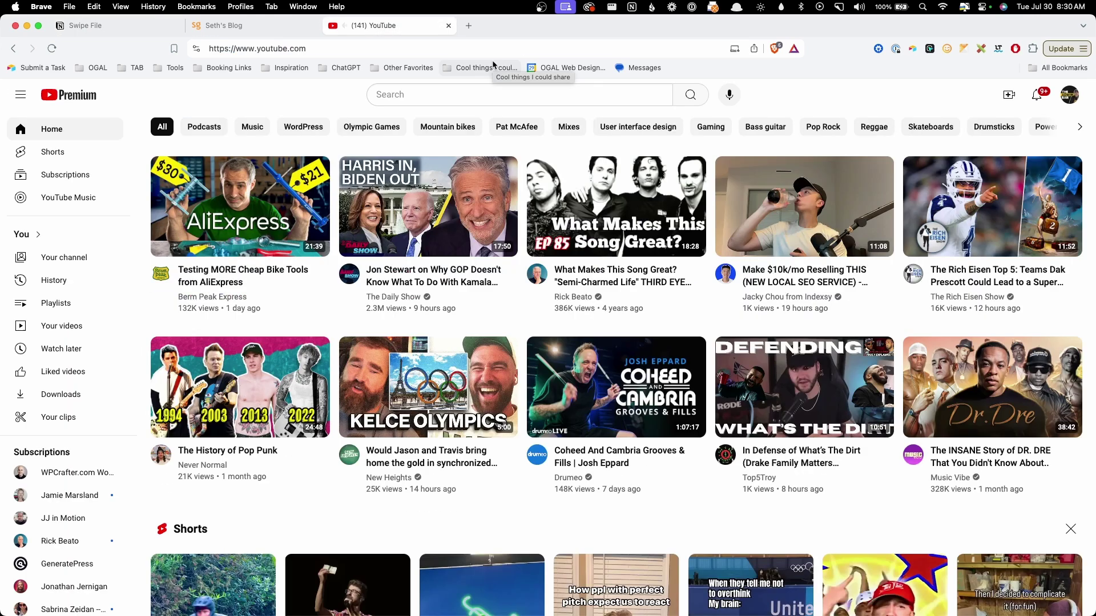
pyautogui.click(838, 7)
pyautogui.click(850, 40)
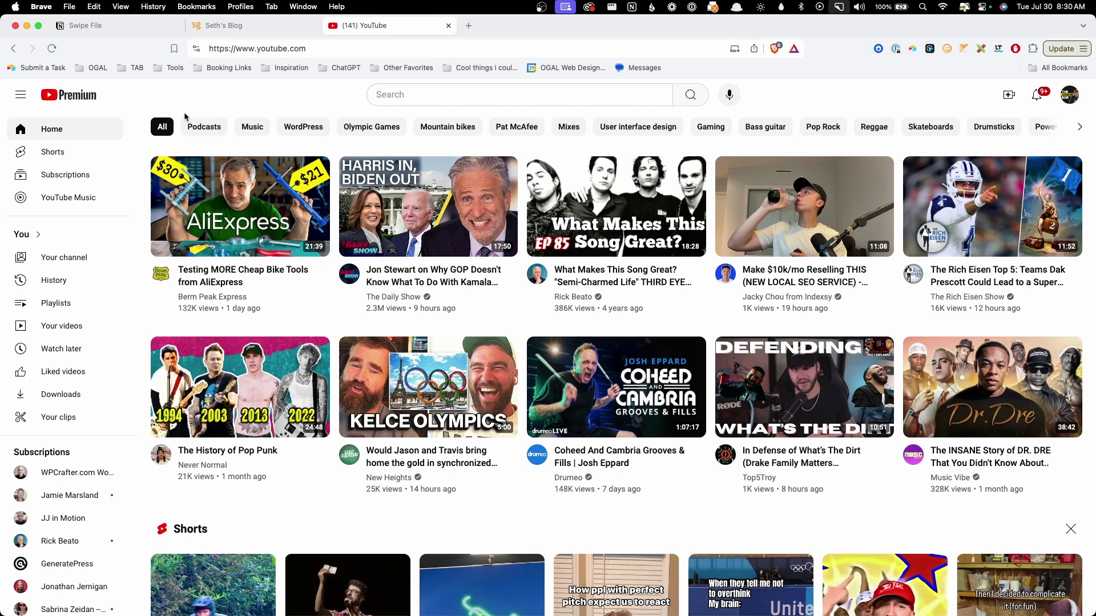
pyautogui.moveTo(137, 147); pyautogui.dragTo(348, 326)
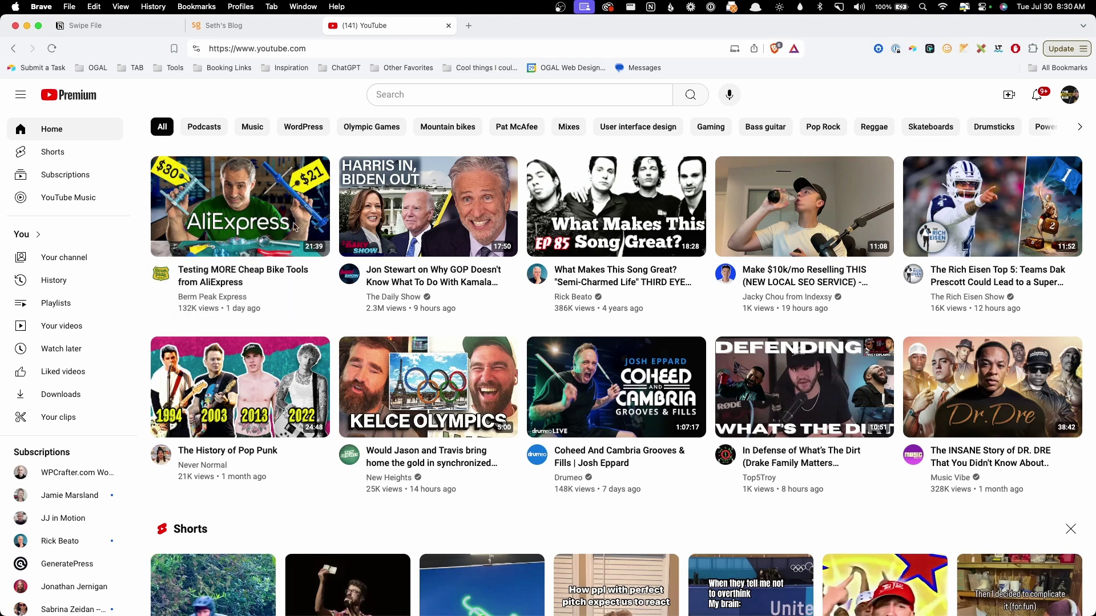
# Create a new gallery card containing the pasted thumbnail, with Type YouTube
pyautogui.click(143, 25)
pyautogui.click(728, 274)
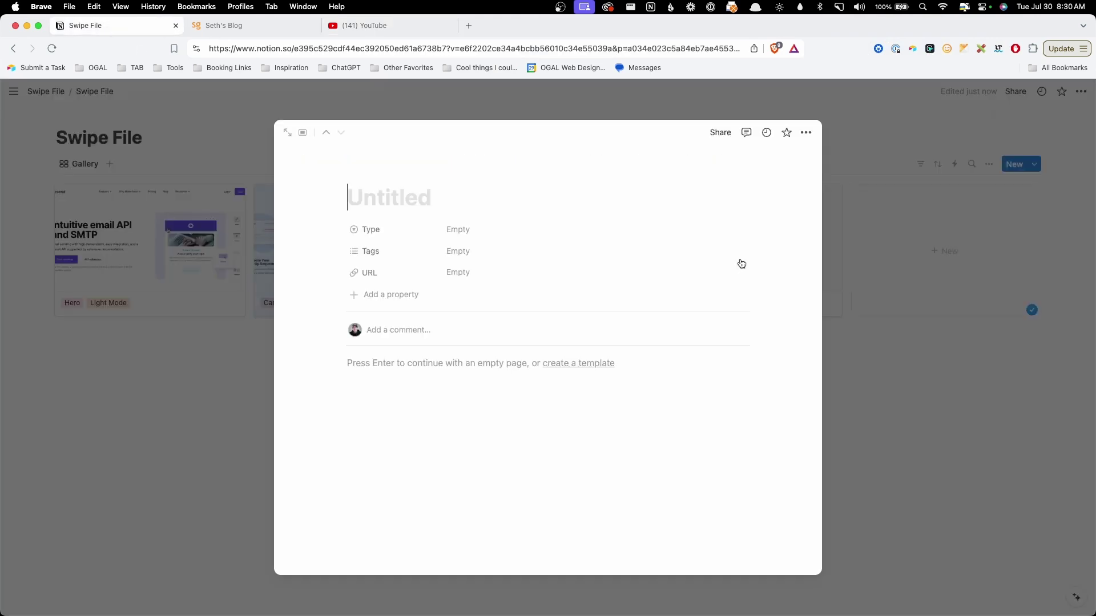
pyautogui.click(489, 367)
pyautogui.press('super+v')
pyautogui.click(458, 229)
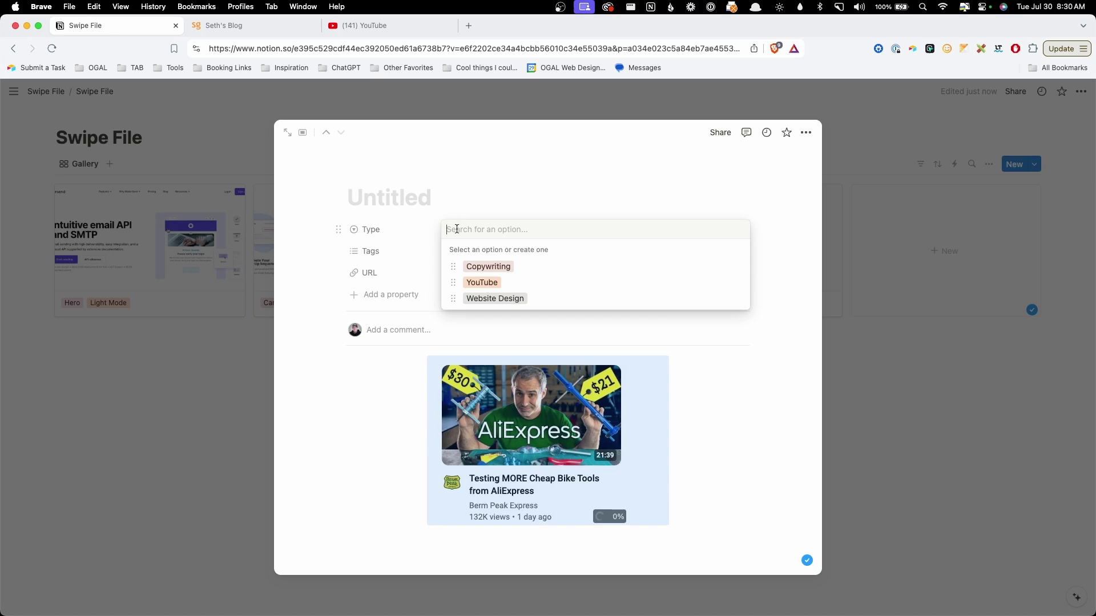
pyautogui.click(493, 284)
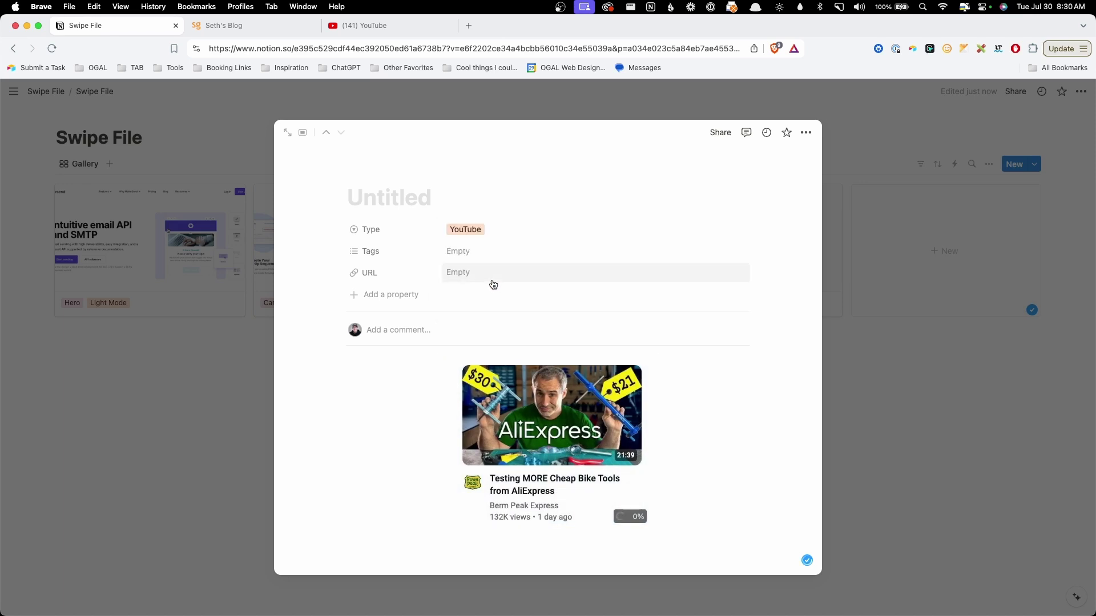
# Tag the new card with a newly created Thumbnail tag and close it
pyautogui.click(477, 252)
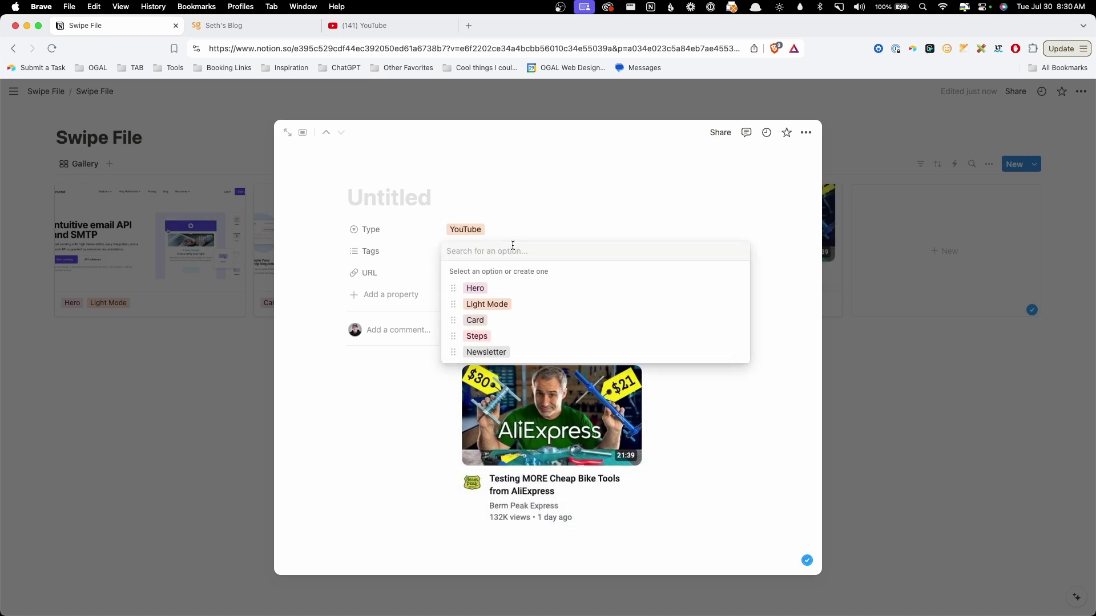
pyautogui.write('Thumbm')
pyautogui.press('BackSpace')
pyautogui.press('BackSpace')
pyautogui.press('BackSpace')
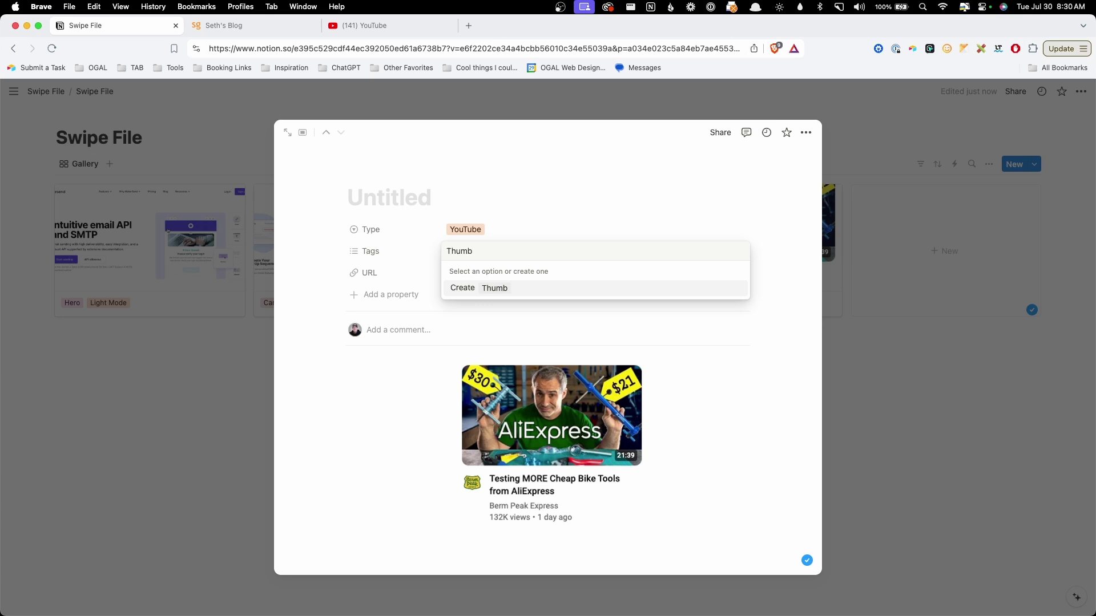
pyautogui.write('nail')
pyautogui.press('Return')
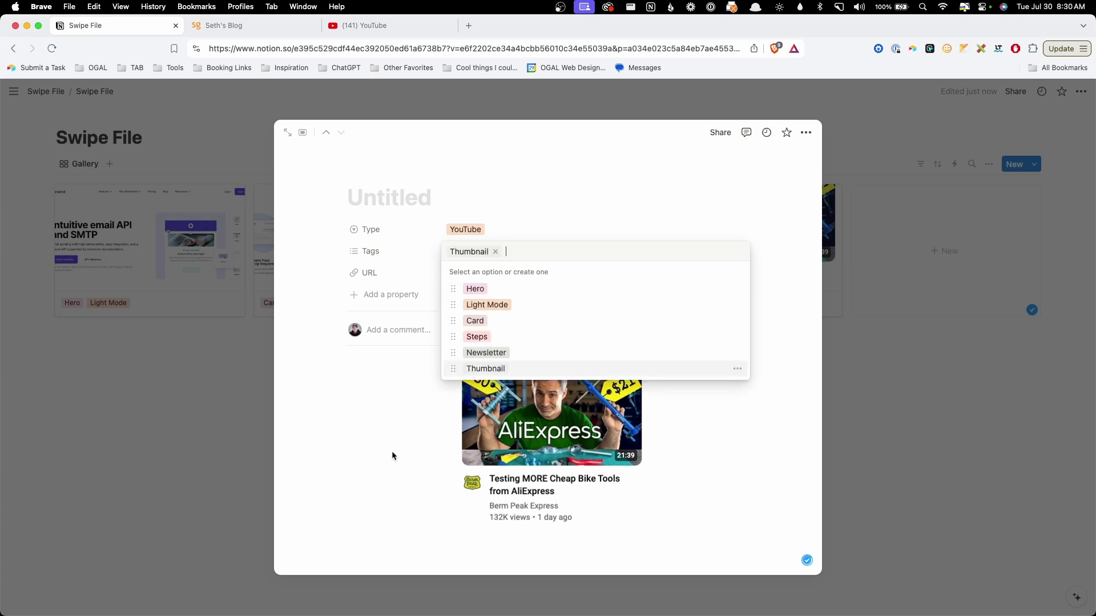
pyautogui.press('Escape')
pyautogui.click(911, 412)
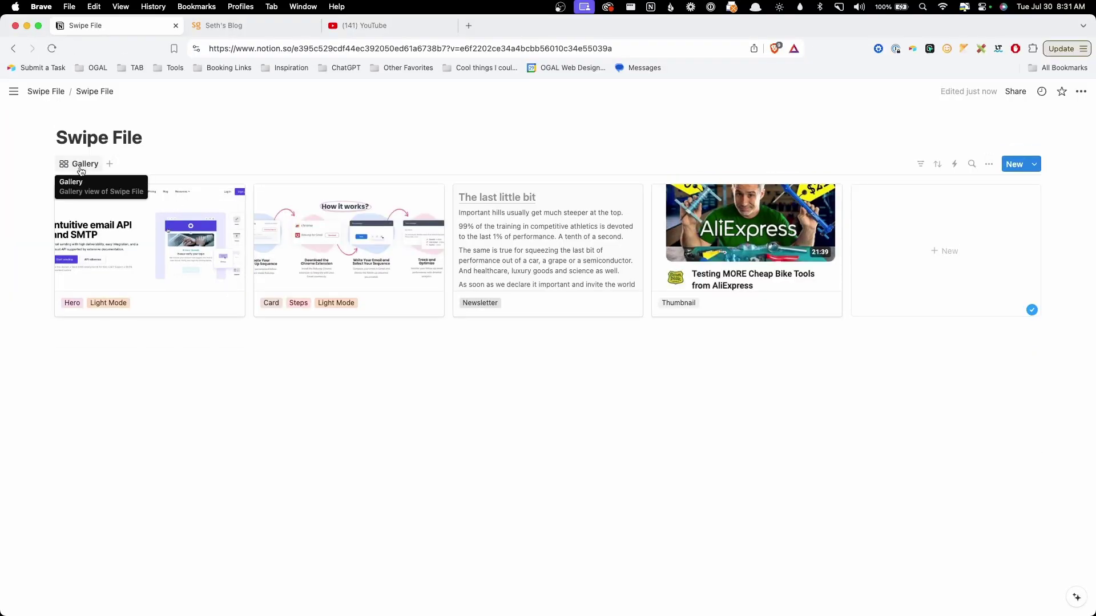
# Rename the gallery view to All Swipes
pyautogui.click(81, 169)
pyautogui.click(97, 203)
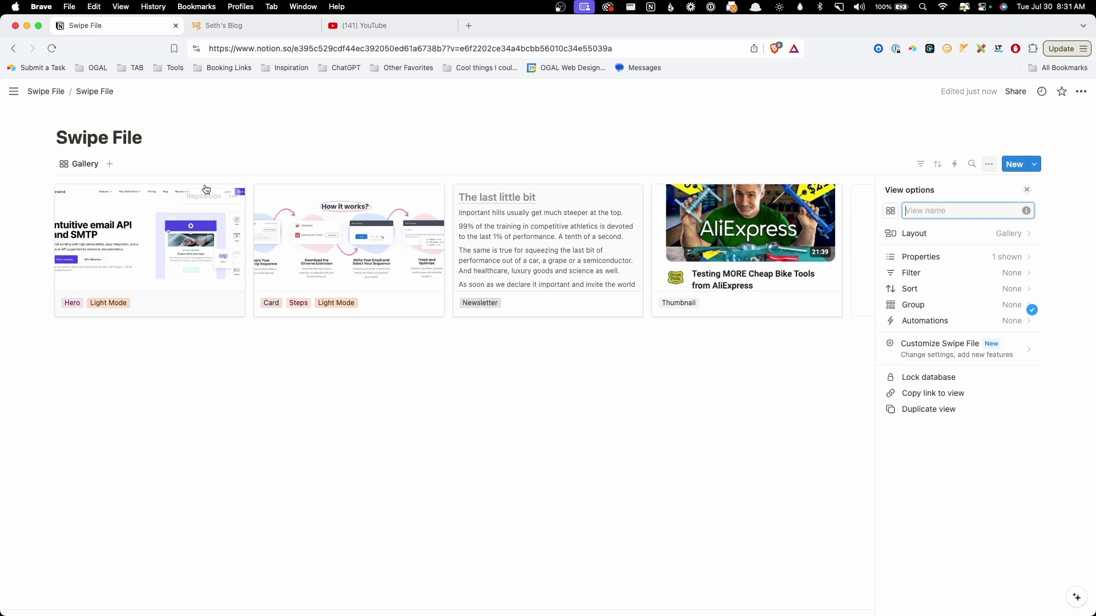
pyautogui.write('All Swipes')
pyautogui.press('Escape')
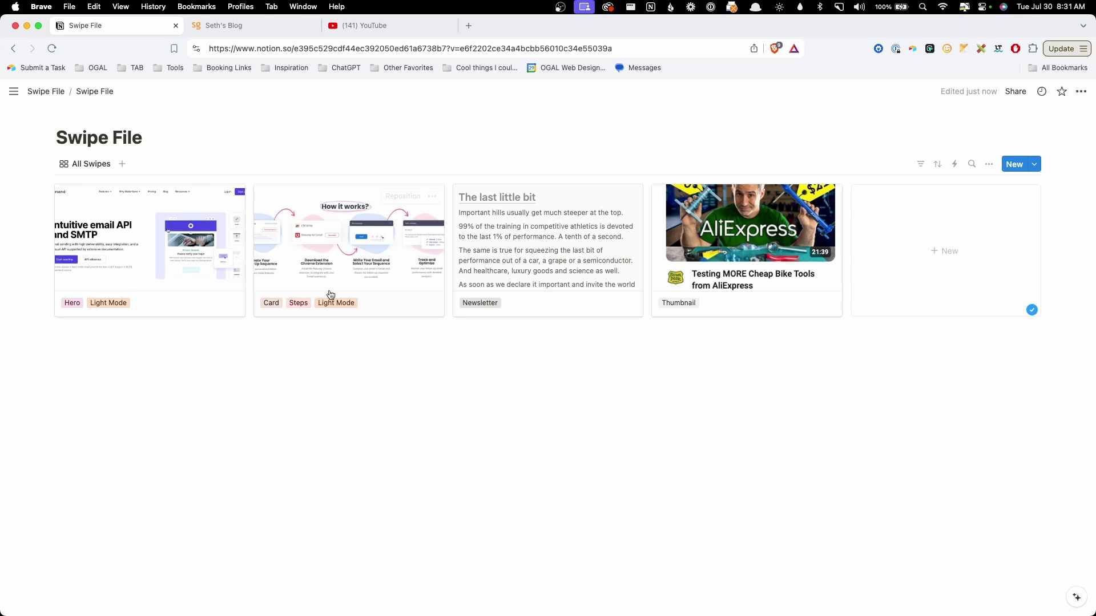
# Duplicate All Swipes as a Design view filtered to Type Website Design
pyautogui.click(80, 165)
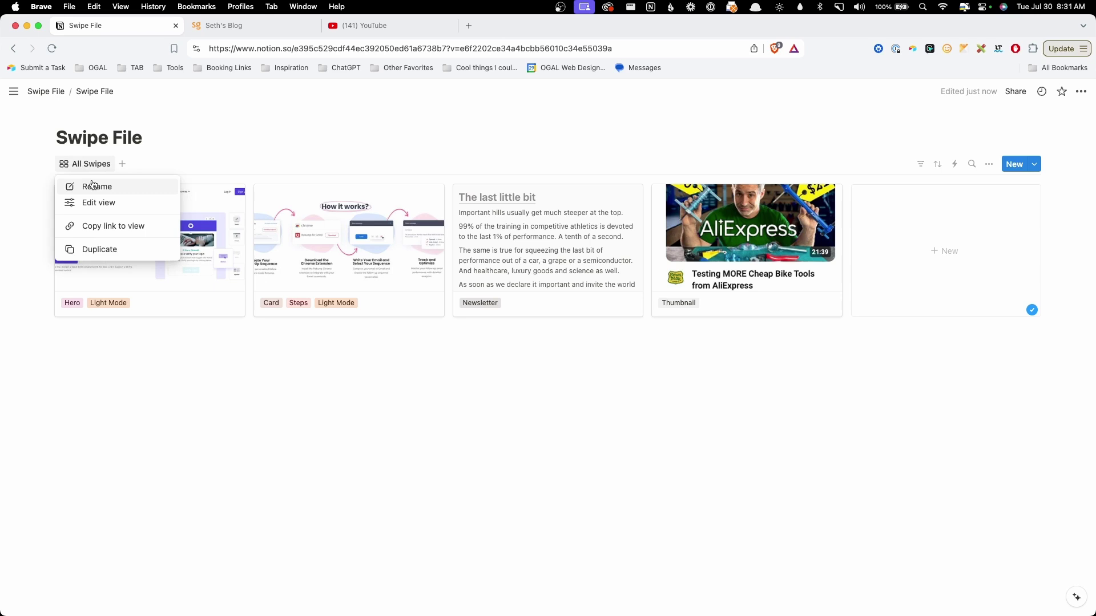
pyautogui.click(100, 248)
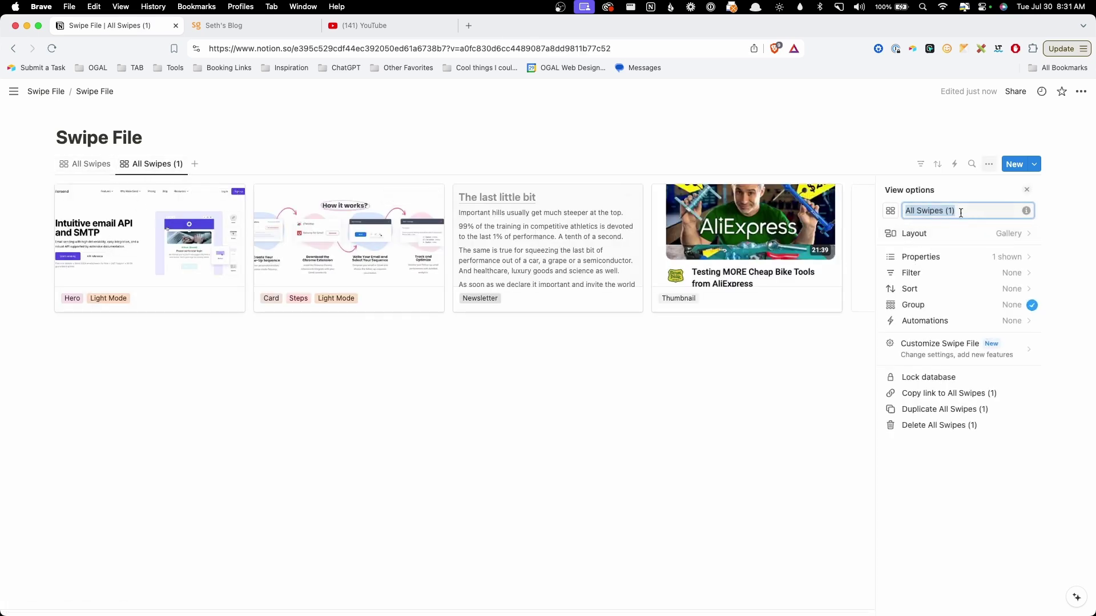
pyautogui.write('Design')
pyautogui.click(991, 273)
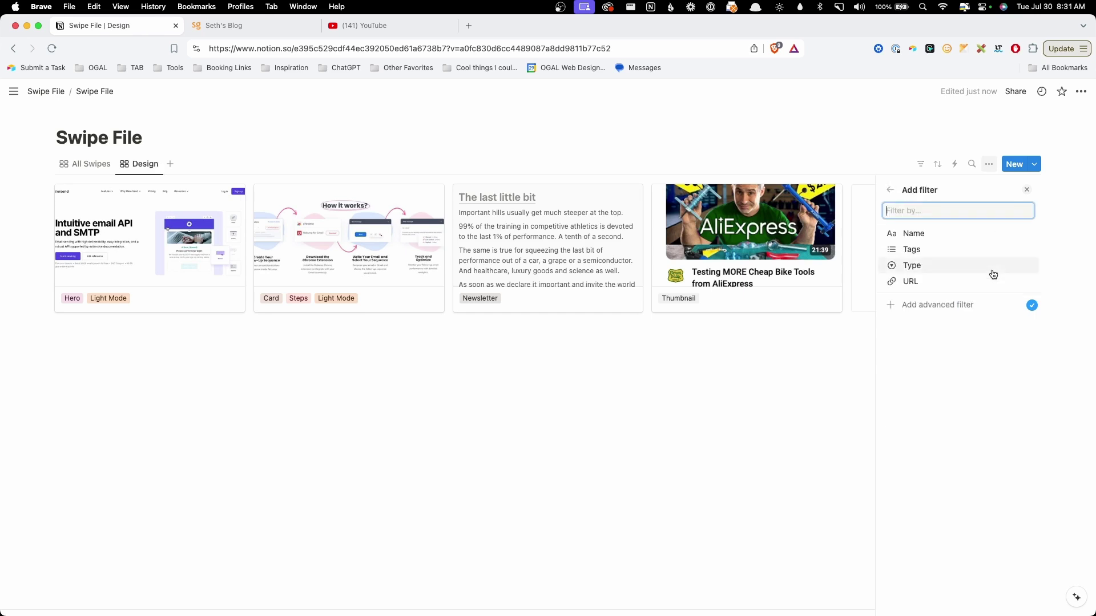
pyautogui.click(935, 266)
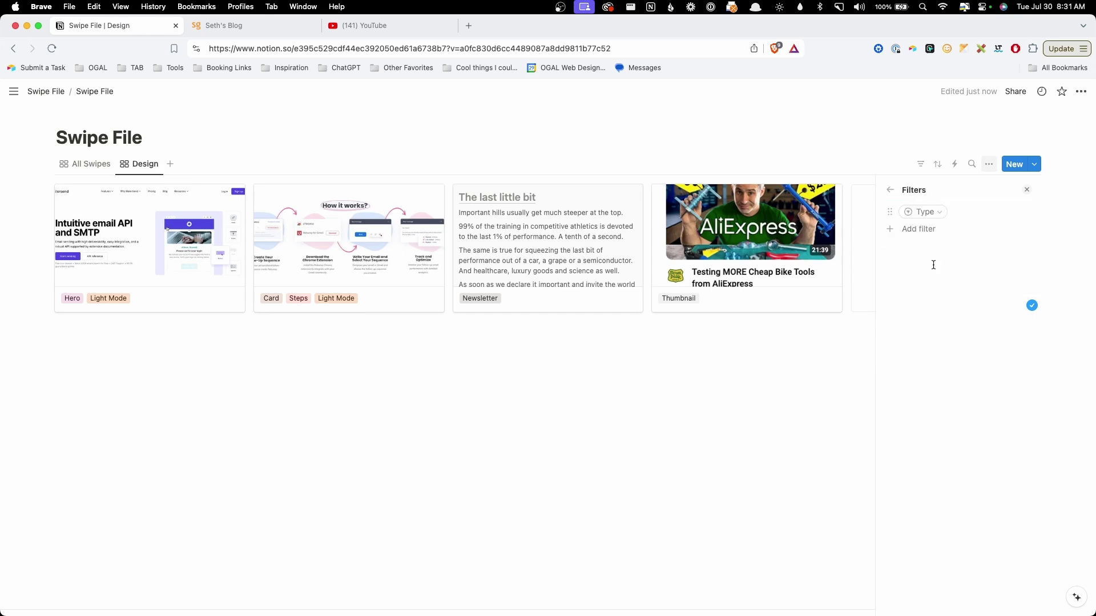
pyautogui.click(922, 212)
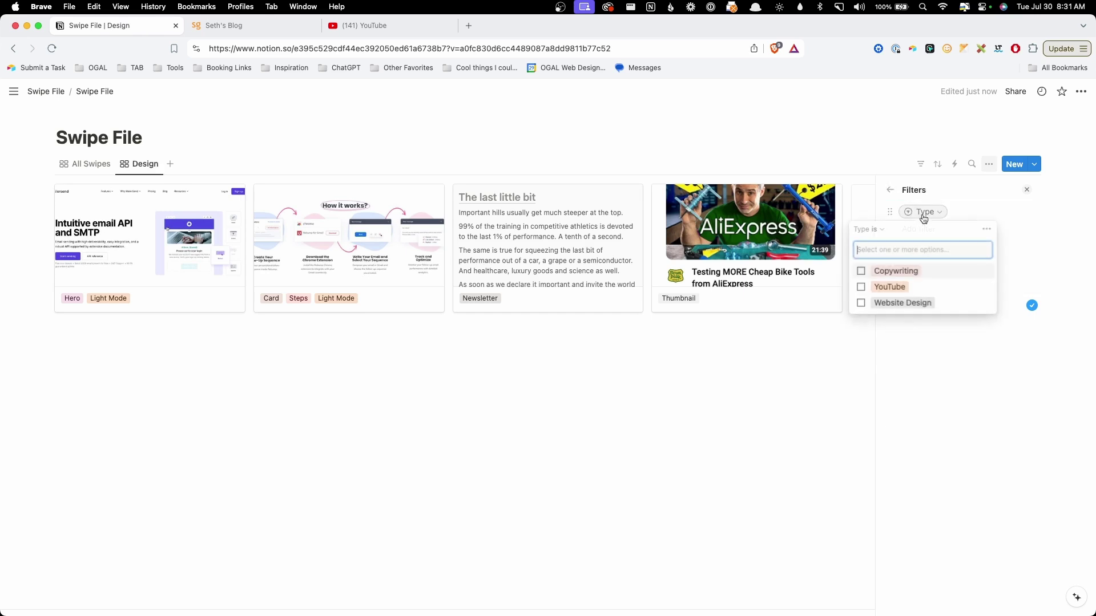
pyautogui.click(862, 304)
pyautogui.click(846, 426)
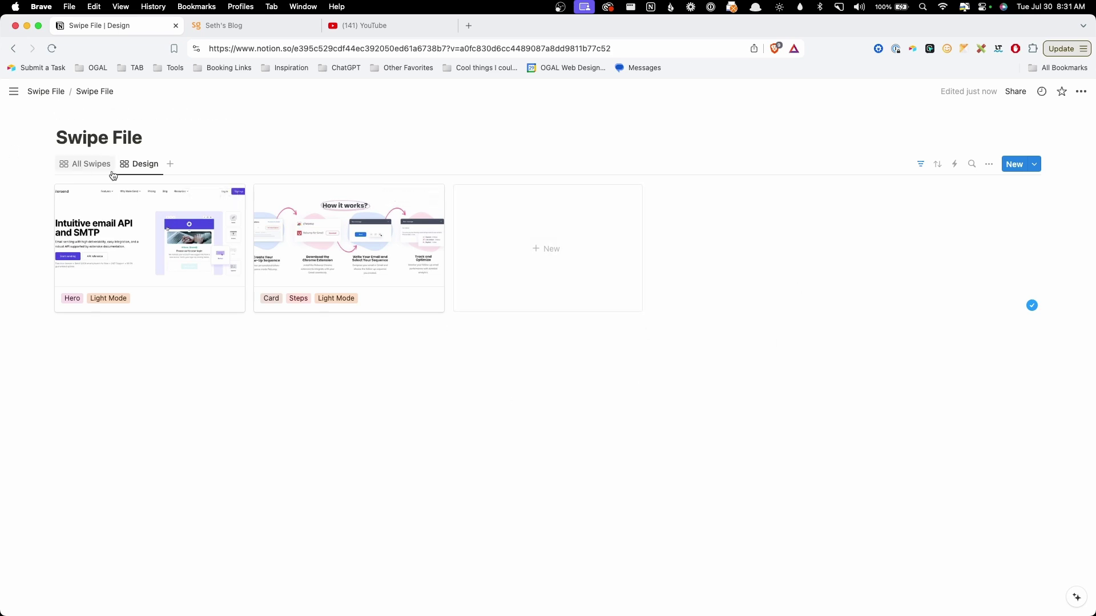
pyautogui.click(86, 164)
pyautogui.click(140, 164)
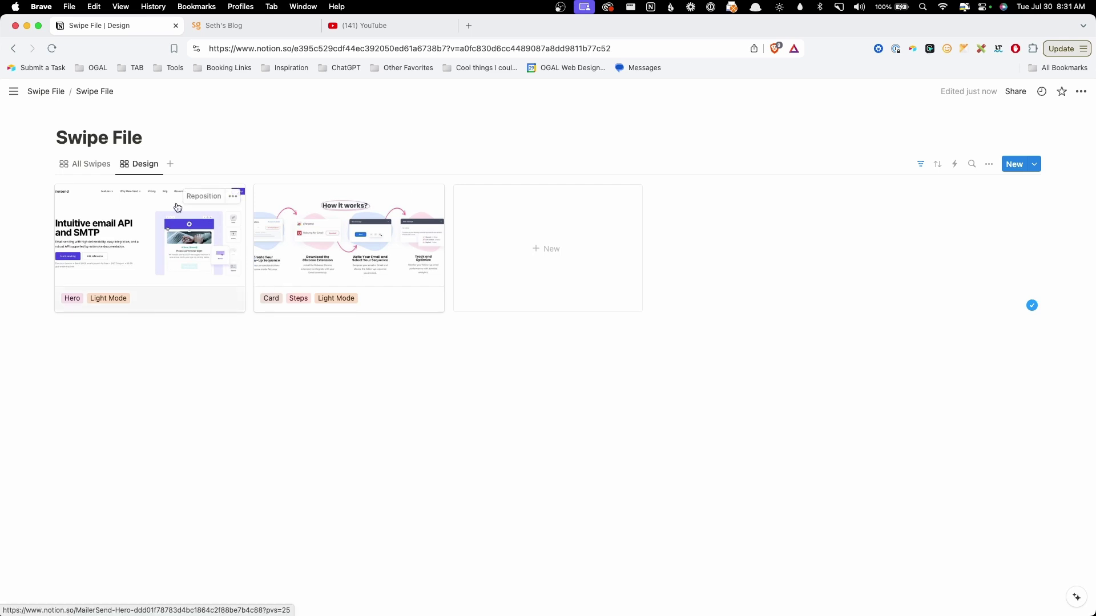
# Duplicate the Design view as 'YouTube', switching its Type filter from Website Design to YouTube
pyautogui.click(142, 164)
pyautogui.click(185, 258)
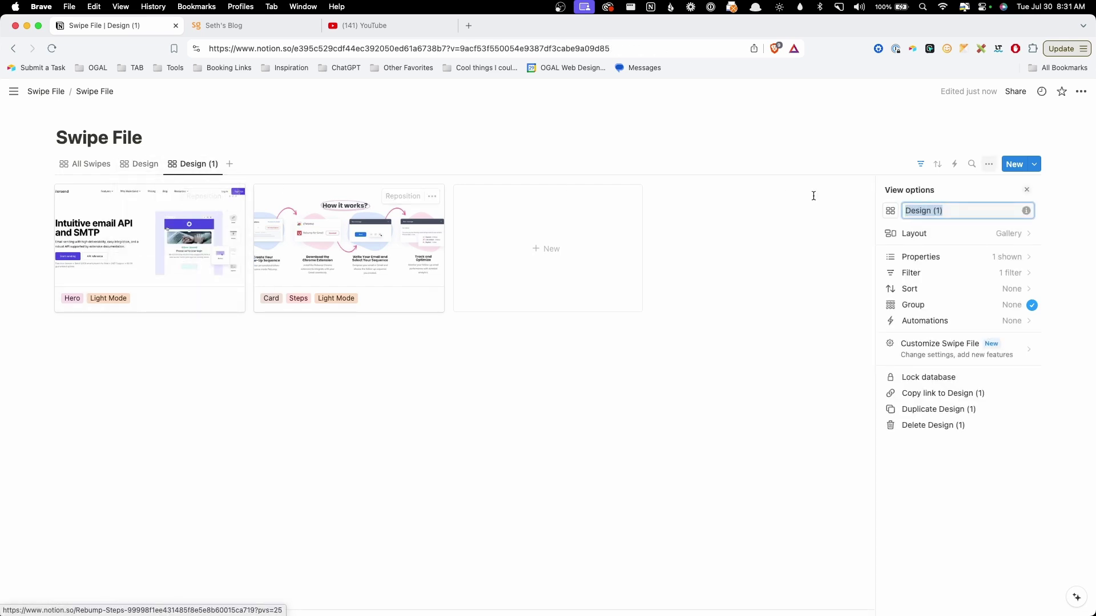
pyautogui.write('You')
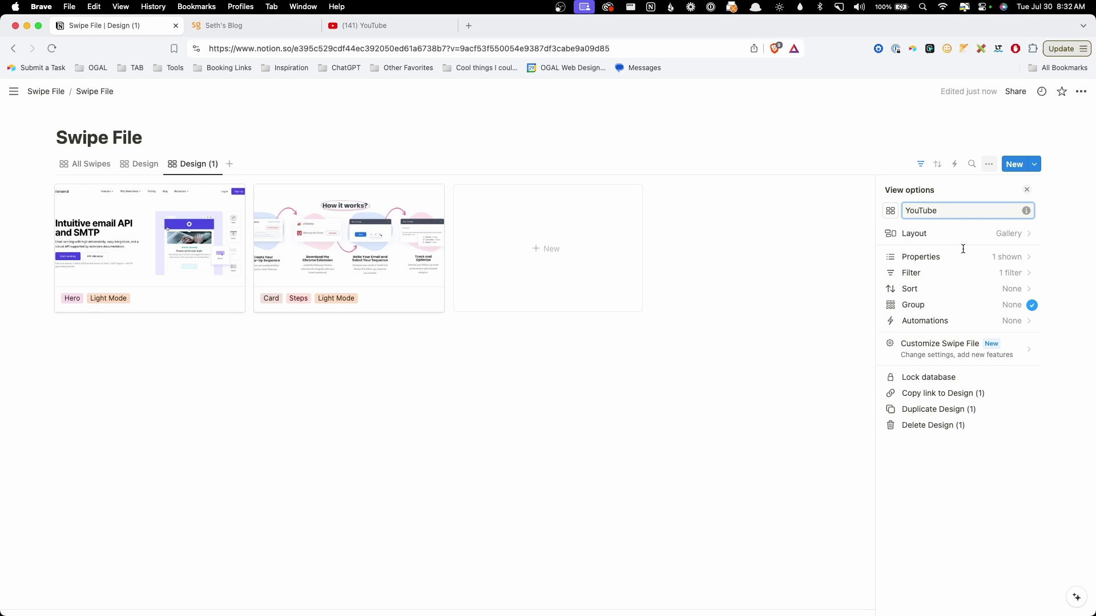
pyautogui.write('Tube')
pyautogui.press('Return')
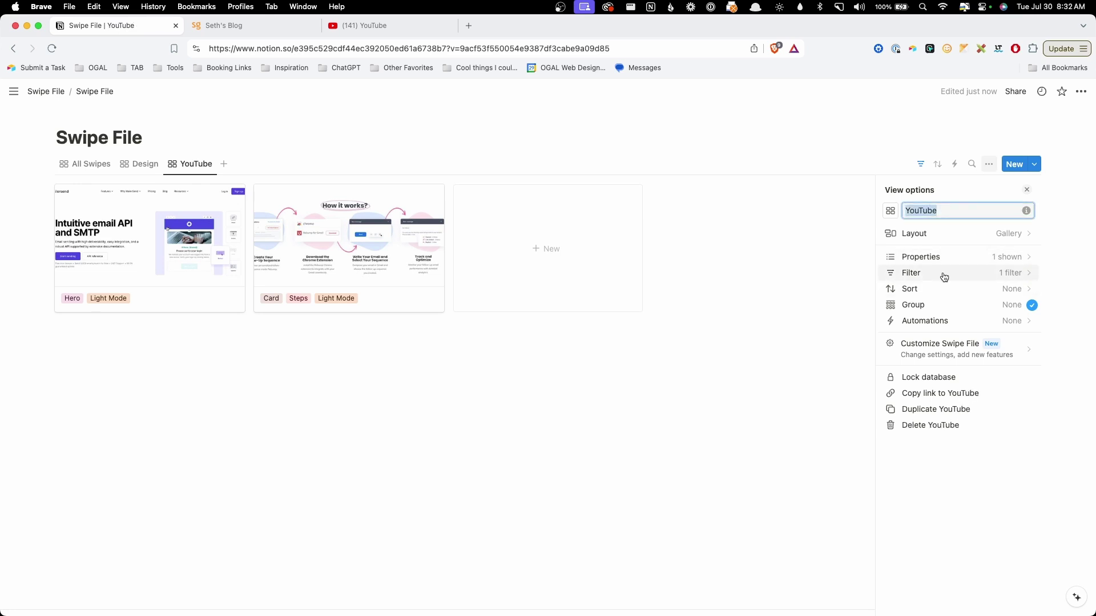
pyautogui.click(944, 274)
pyautogui.click(915, 218)
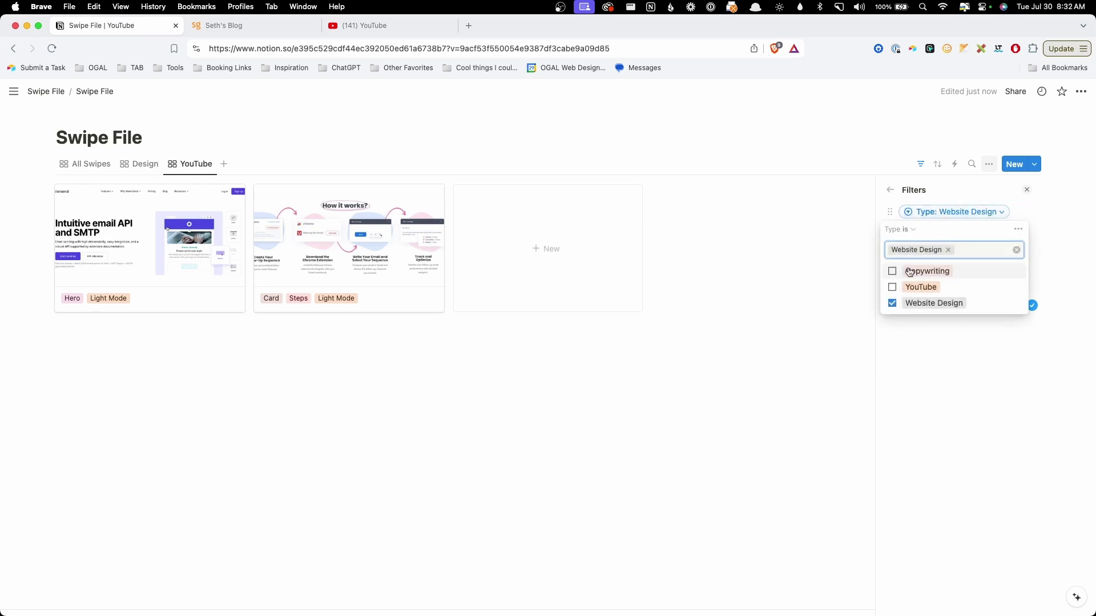
pyautogui.click(892, 303)
pyautogui.click(893, 287)
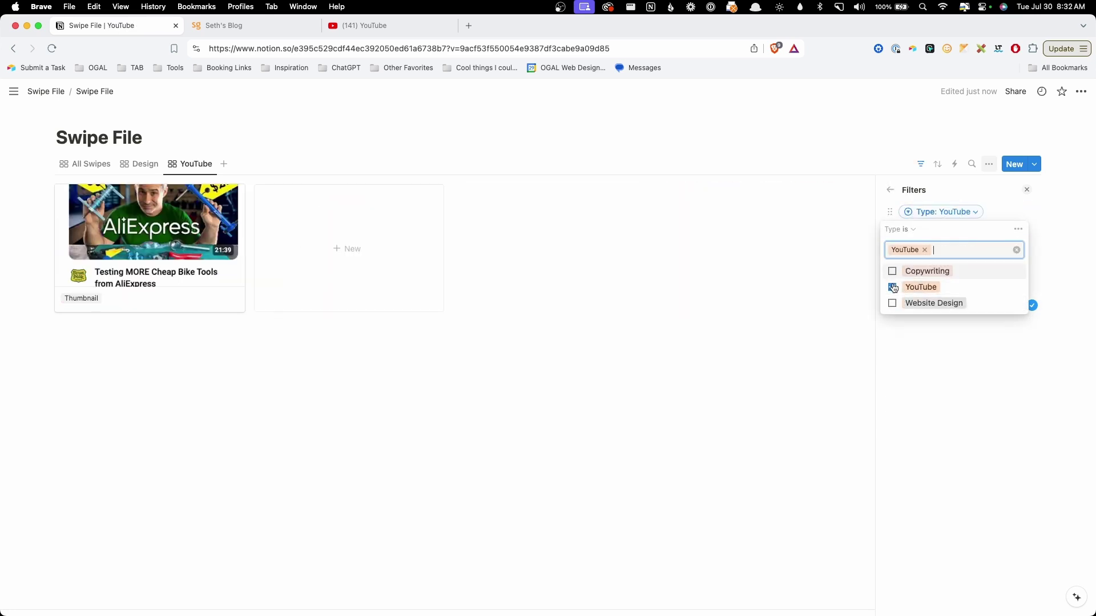
pyautogui.click(588, 418)
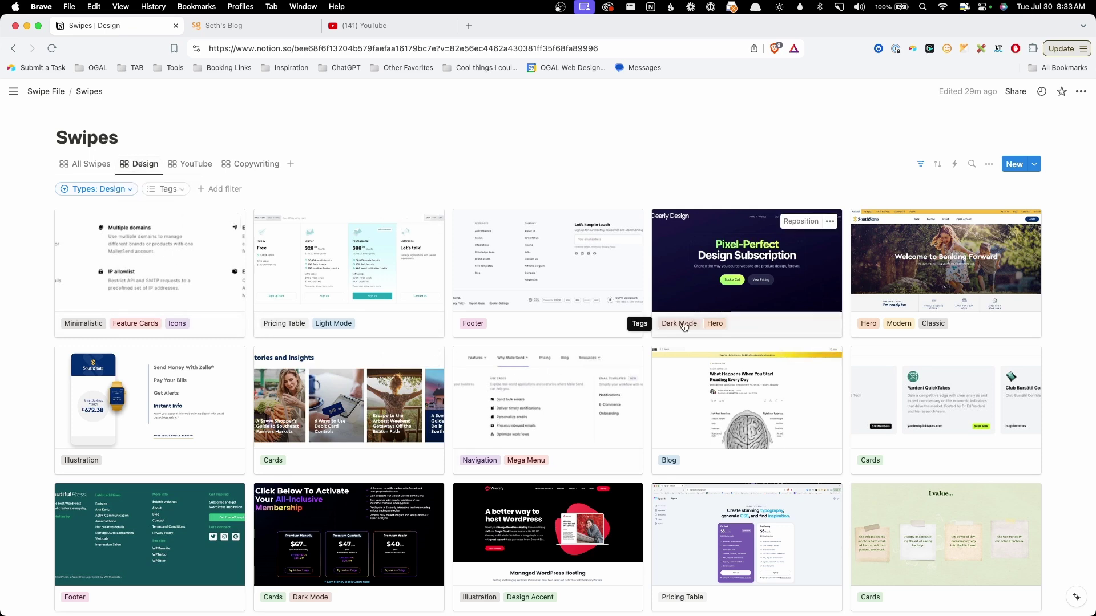
pyautogui.scroll(-3, 684, 327)
pyautogui.scroll(3, 685, 327)
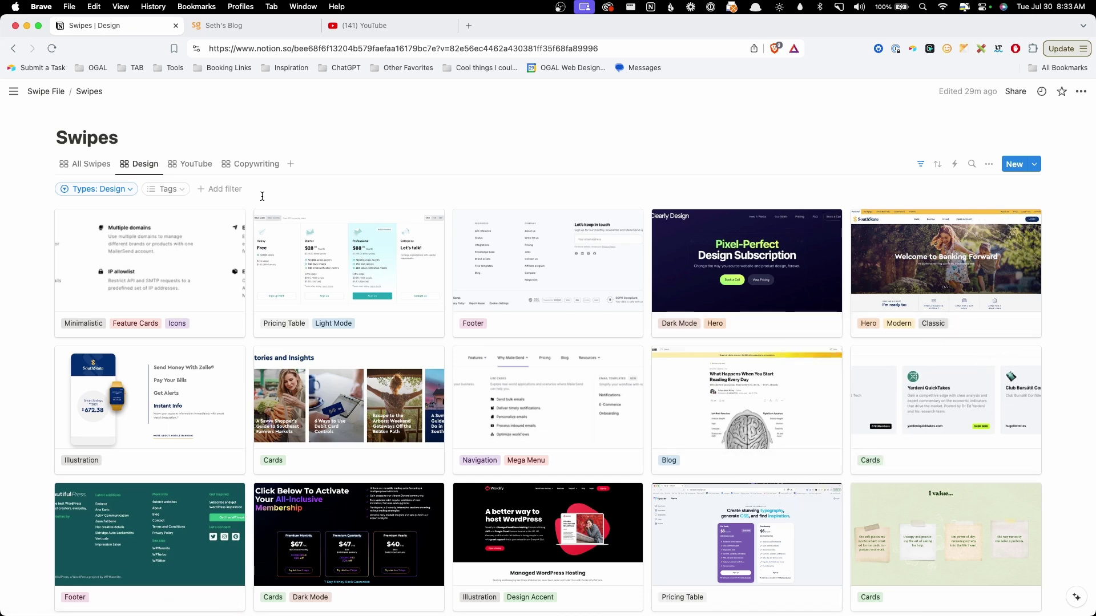
pyautogui.click(921, 165)
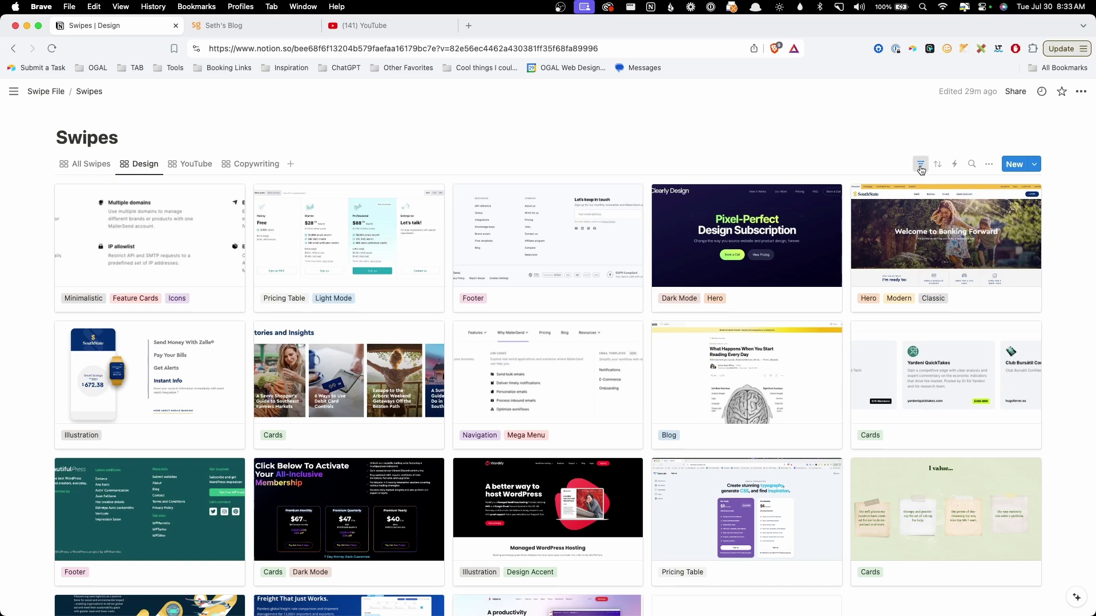
pyautogui.click(920, 165)
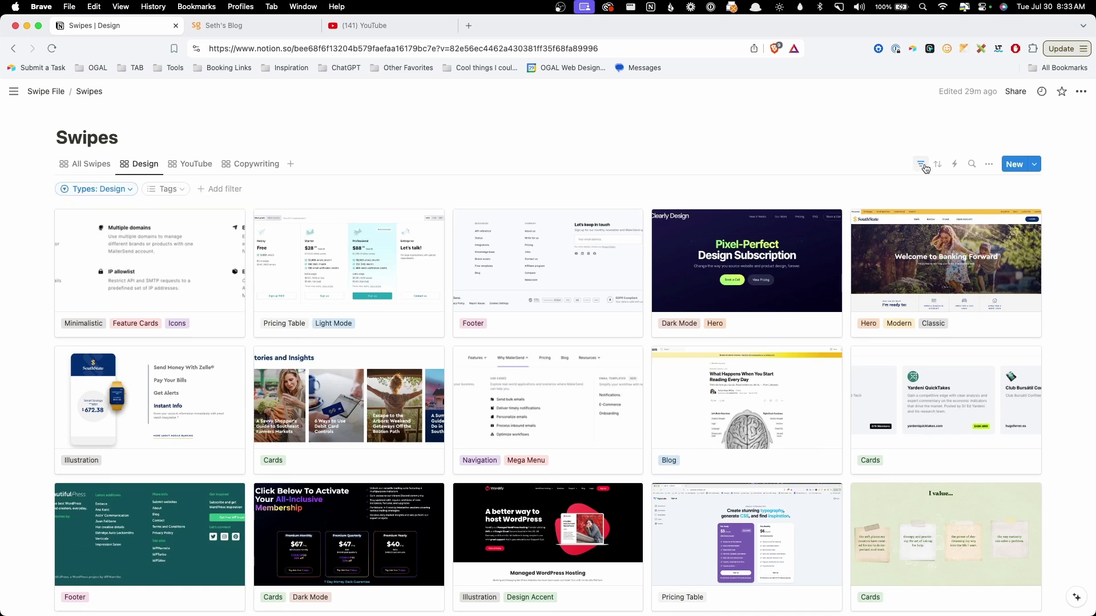
pyautogui.click(171, 192)
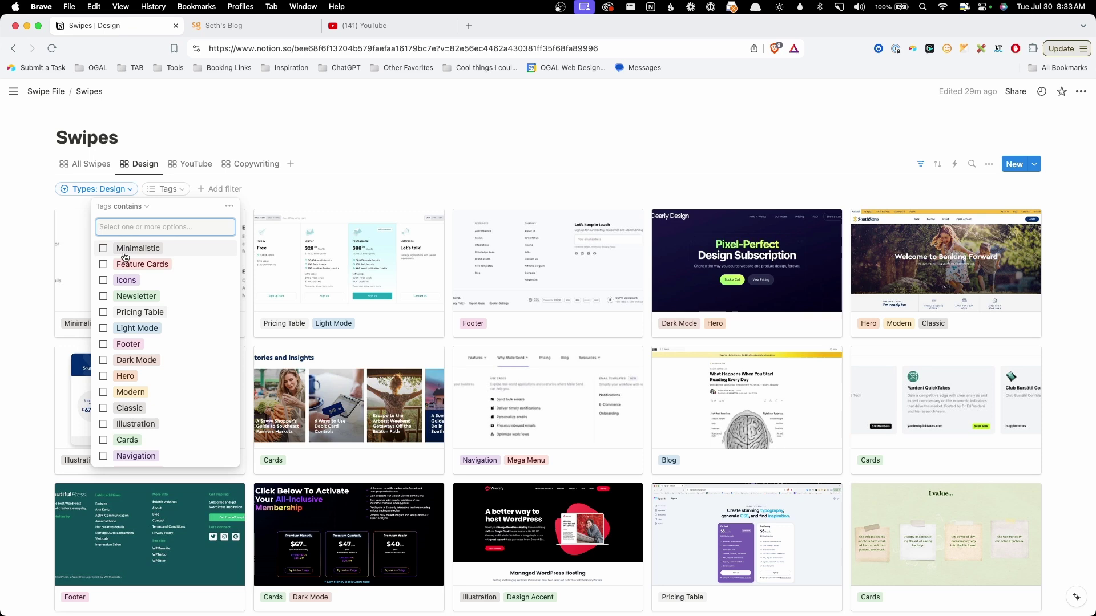
pyautogui.write('card')
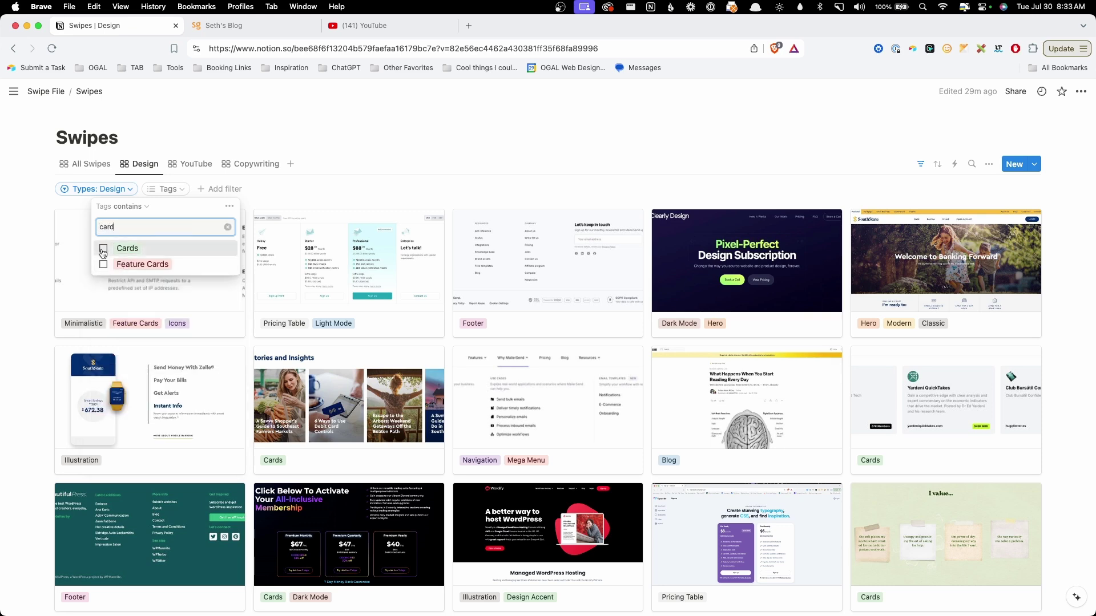
pyautogui.click(103, 249)
pyautogui.click(494, 141)
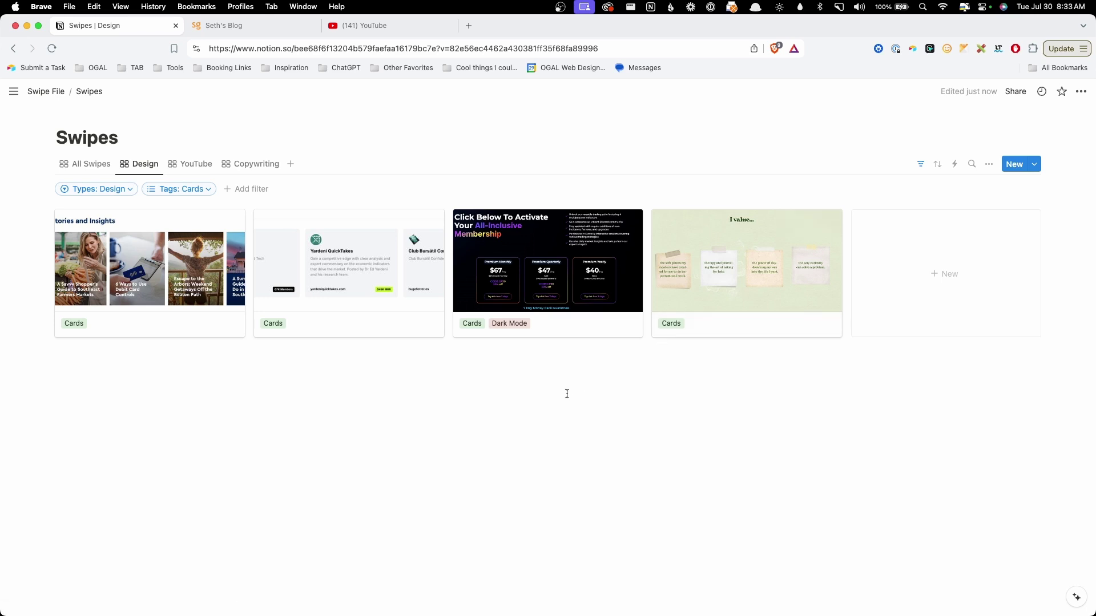
pyautogui.click(210, 189)
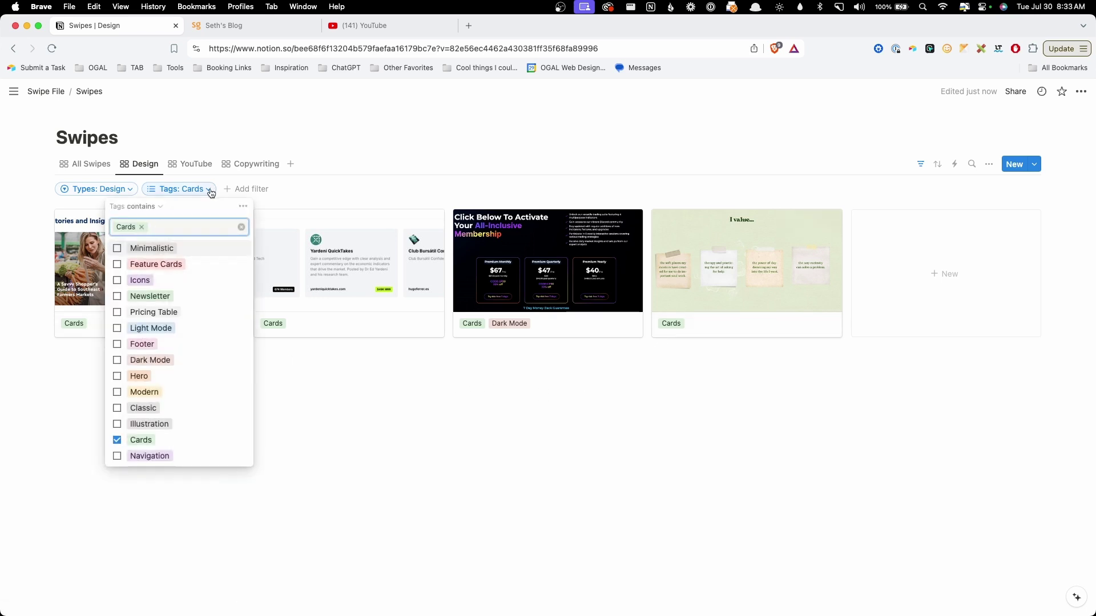
# Remove Cards from the Tags filter so the Design gallery shows every design swipe
pyautogui.click(242, 228)
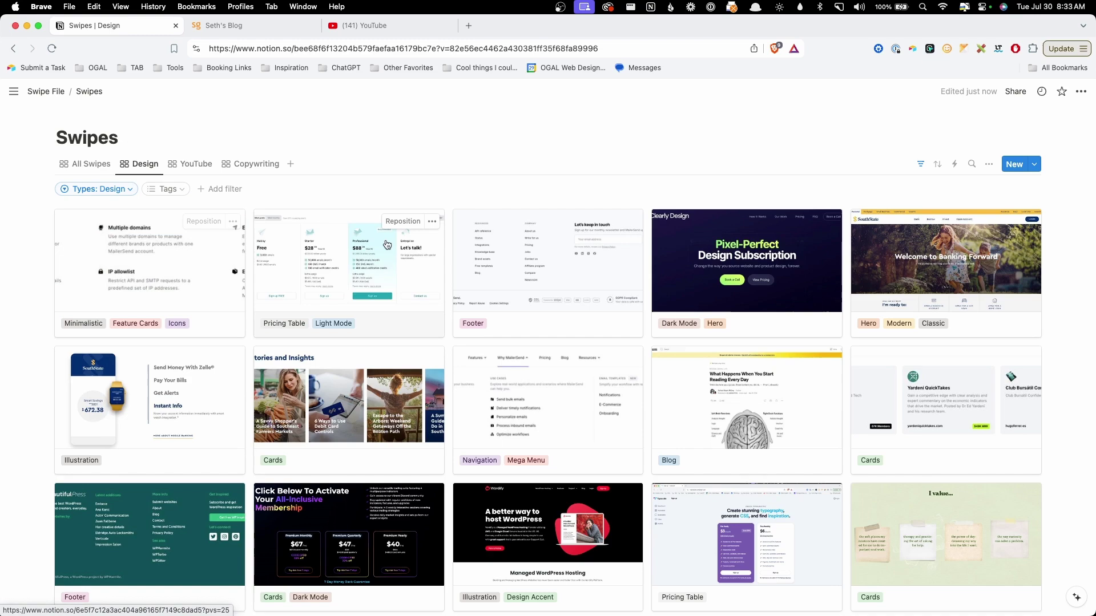